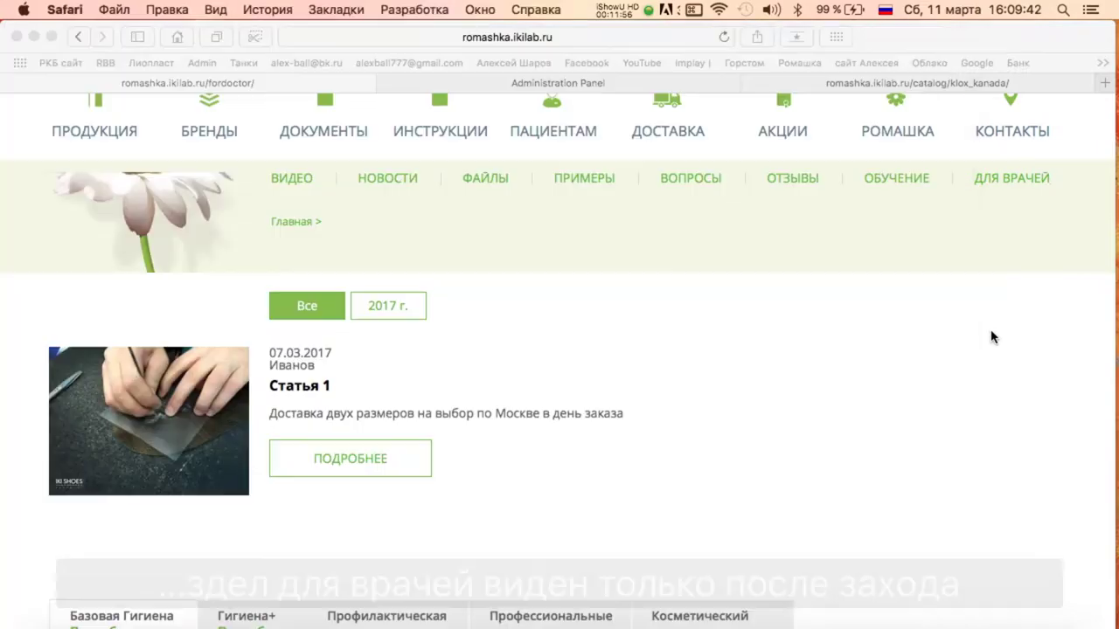
Open the site's home page and look through its sections down to the usage examples
scroll(509, 463, "up", 3)
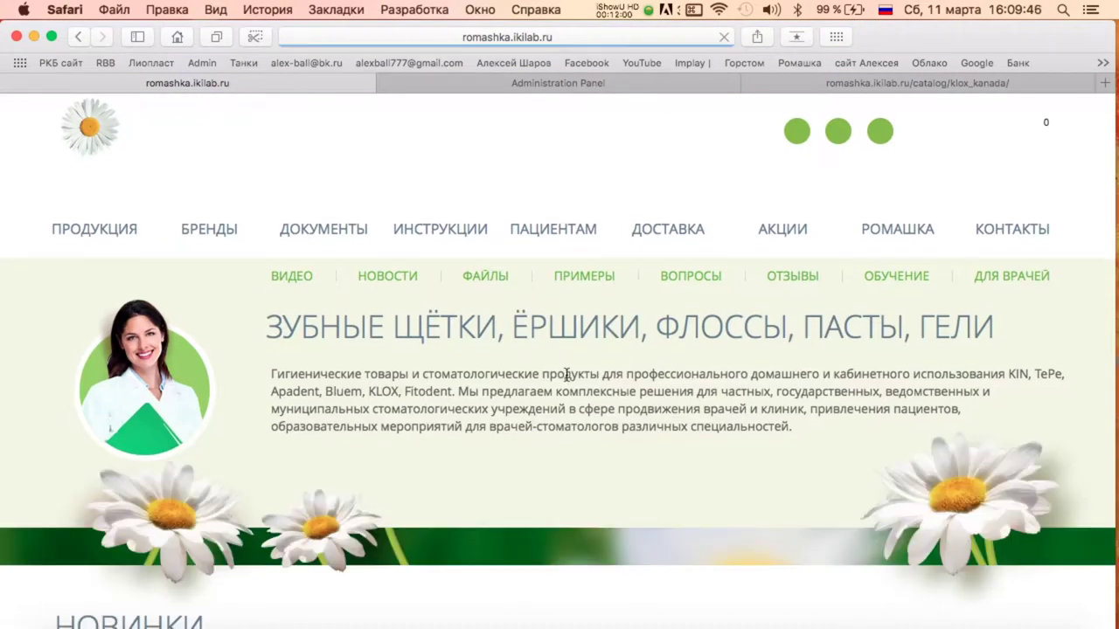
scroll(566, 374, "down", 10)
scroll(567, 374, "down", 15)
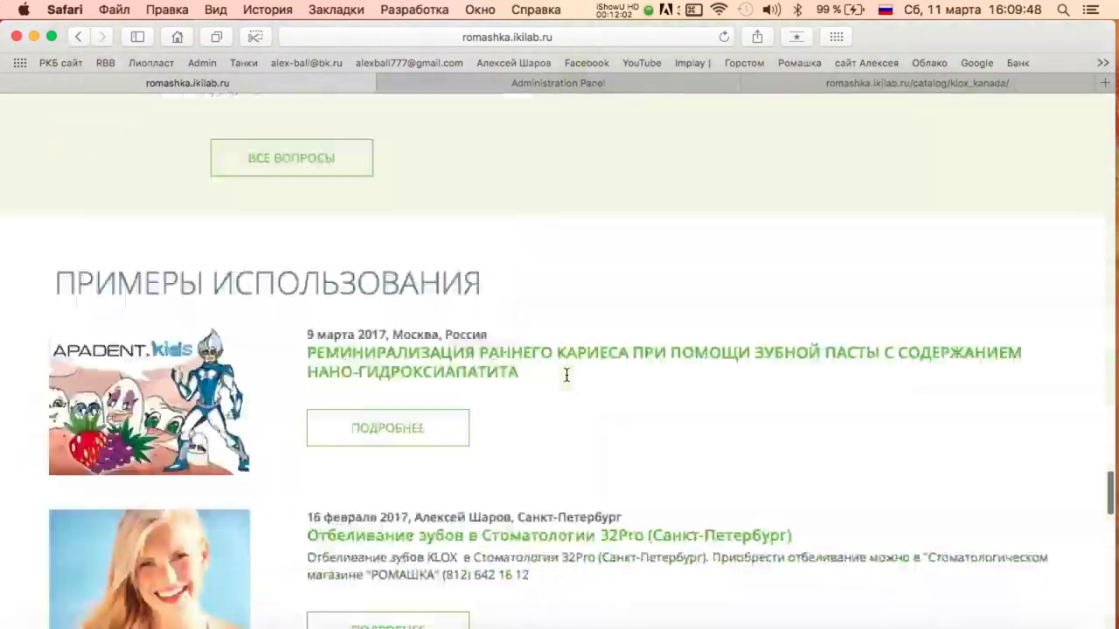
scroll(566, 374, "up", 10)
scroll(567, 374, "up", 10)
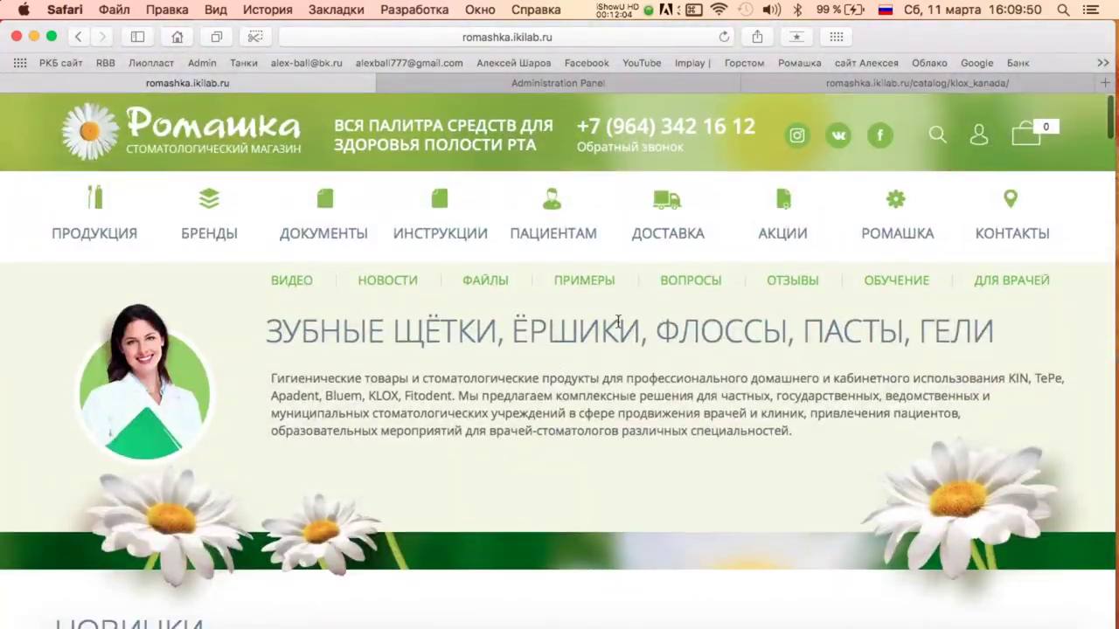
Switch to Notes and review the numbered list of technical tasks in the note "Сайт Ромашка хамомилла.рф"
key("ctrl+Up")
left_click(275, 319)
scroll(449, 143, "up", 10)
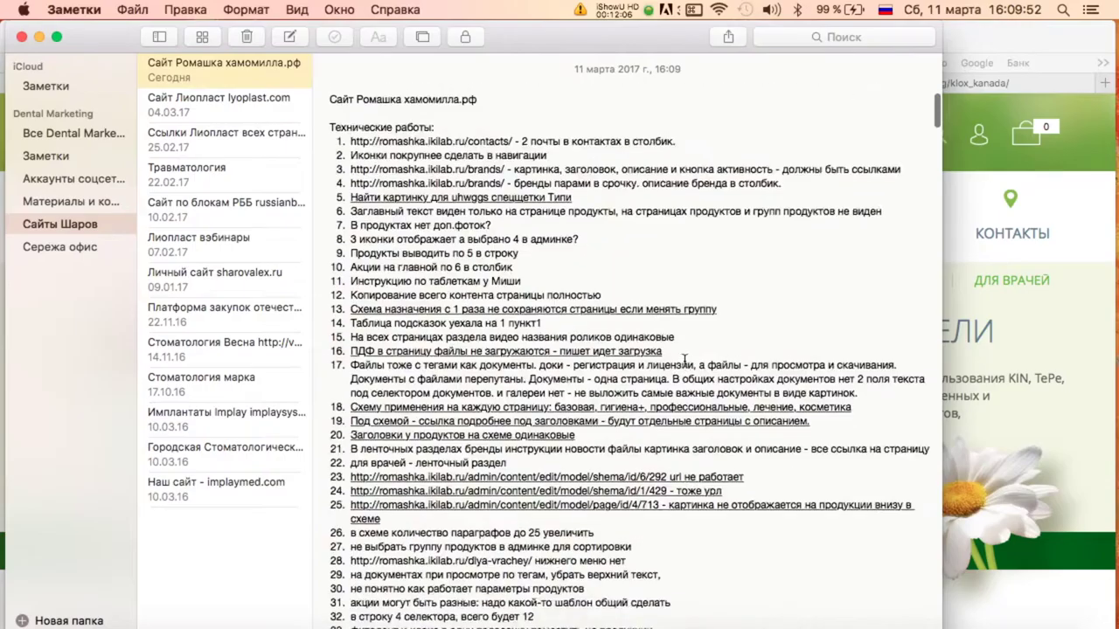
scroll(449, 143, "down", 15)
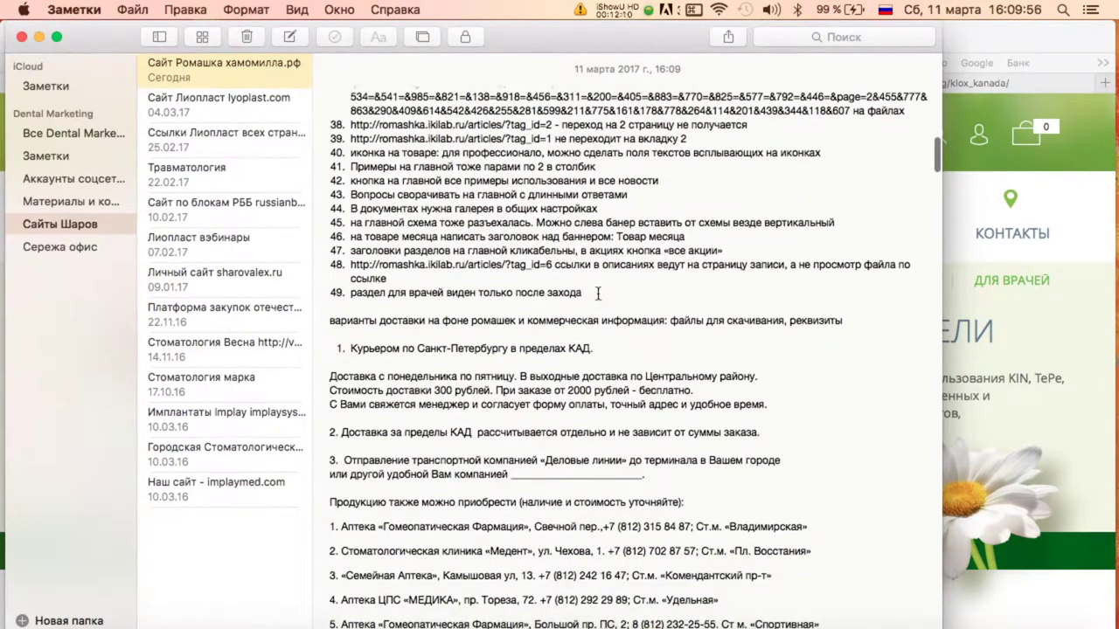
scroll(622, 302, "up", 15)
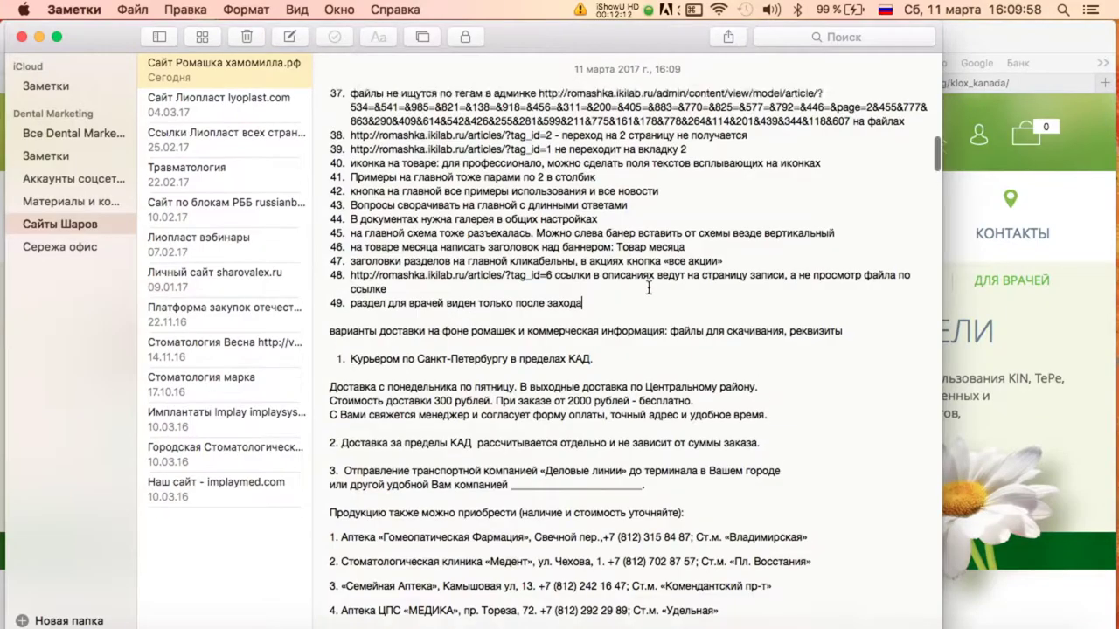
scroll(490, 243, "down", 10)
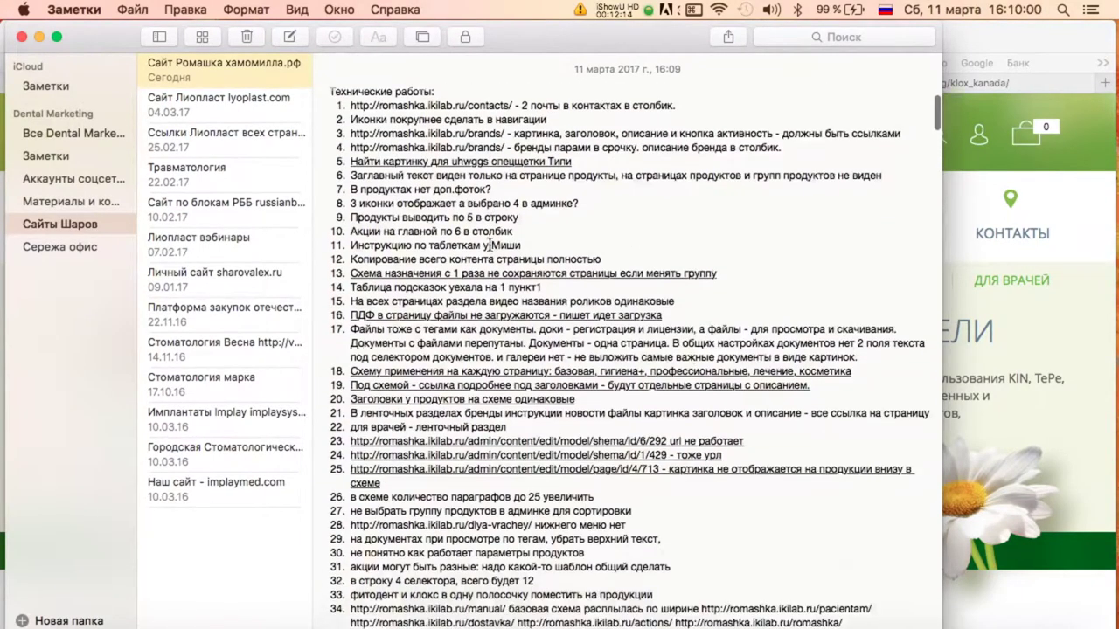
scroll(490, 243, "down", 5)
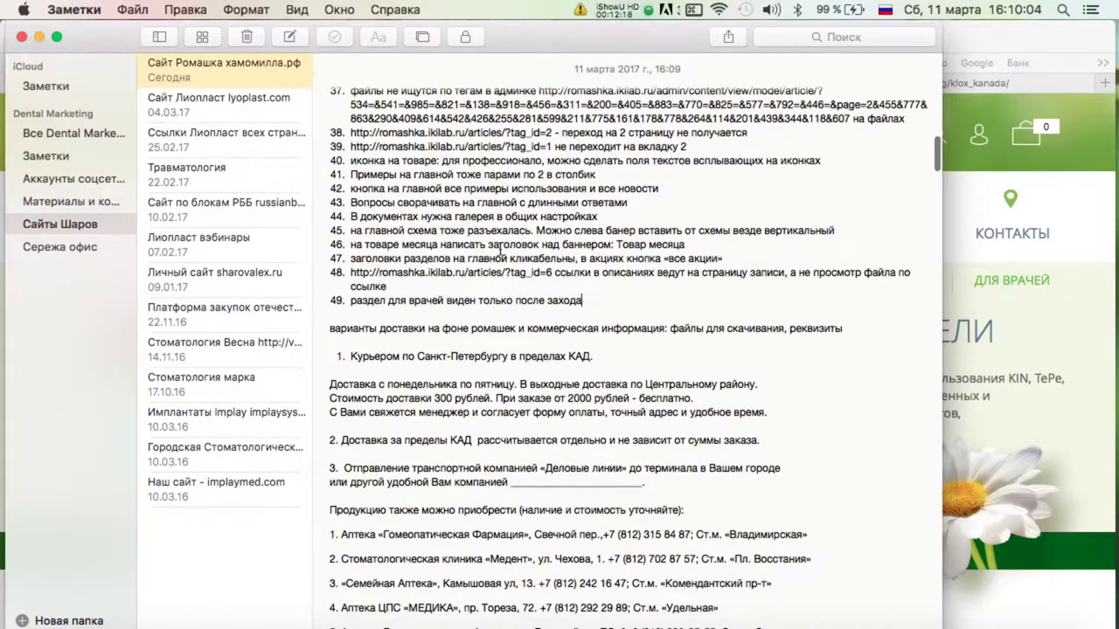
scroll(500, 250, "down", 1)
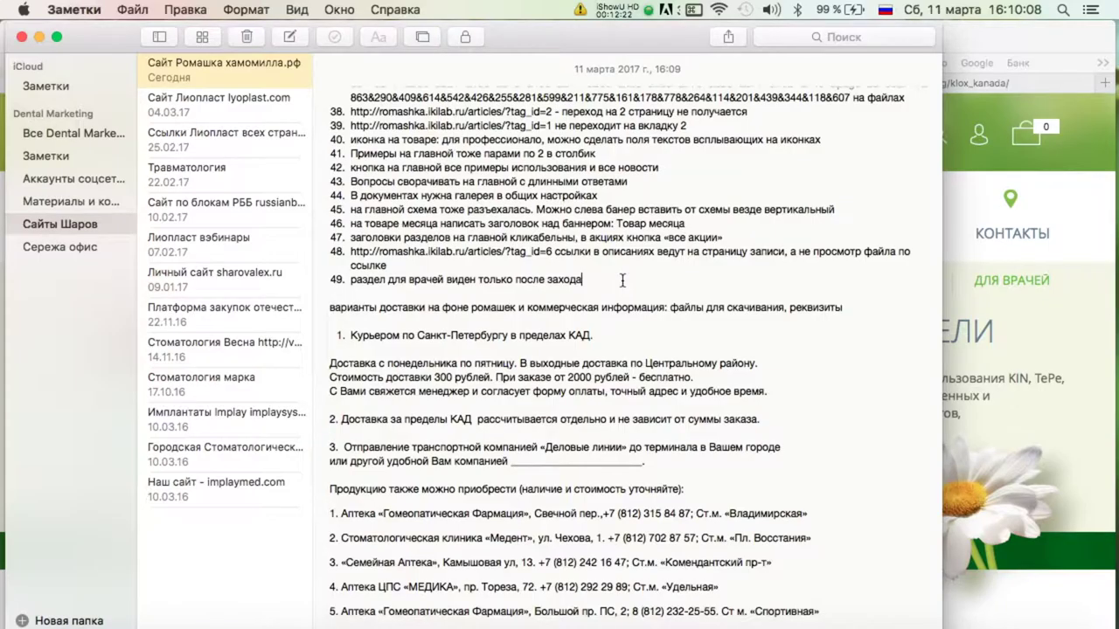
Show the note's delivery options text in Notes and narrow the window so the site is partly visible beside it
left_click(1074, 219)
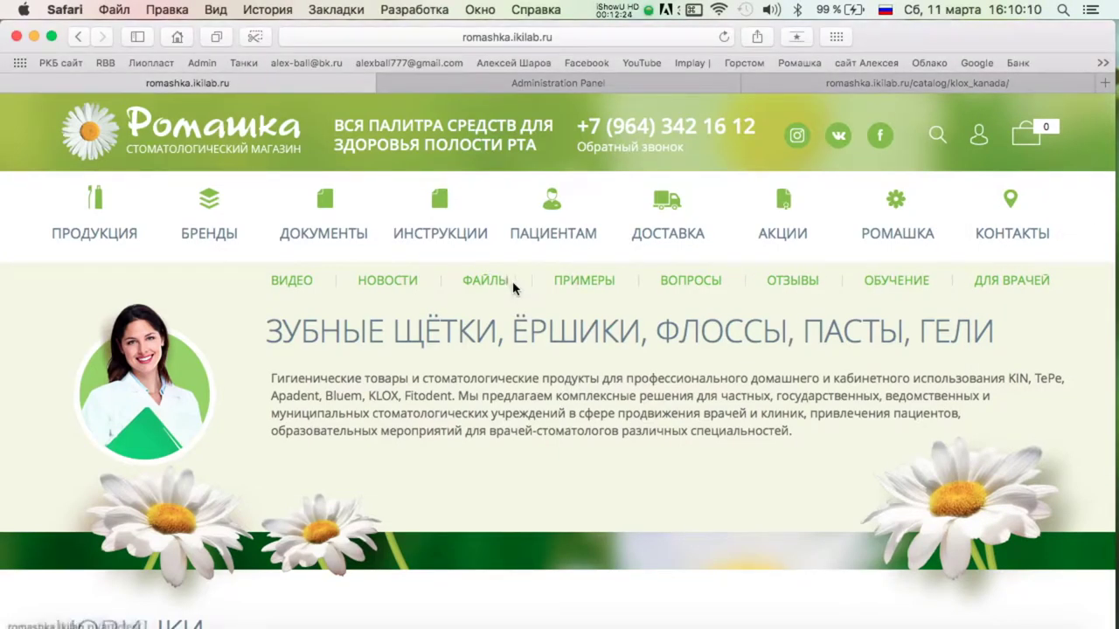
scroll(729, 210, "down", 1)
key("ctrl+Up")
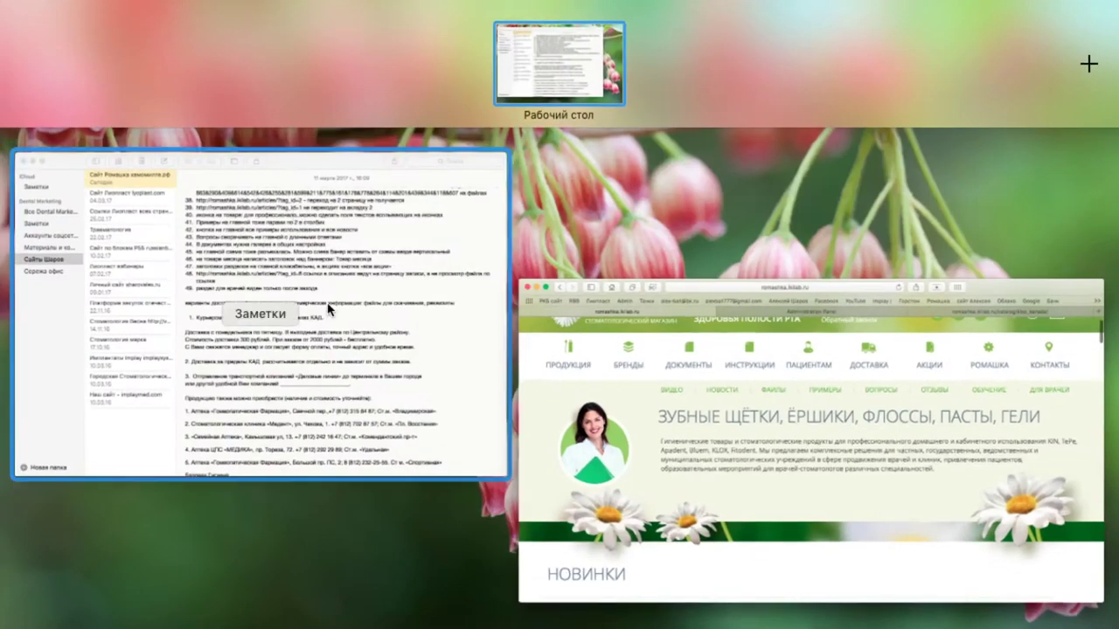
left_click(325, 313)
scroll(516, 329, "down", 5)
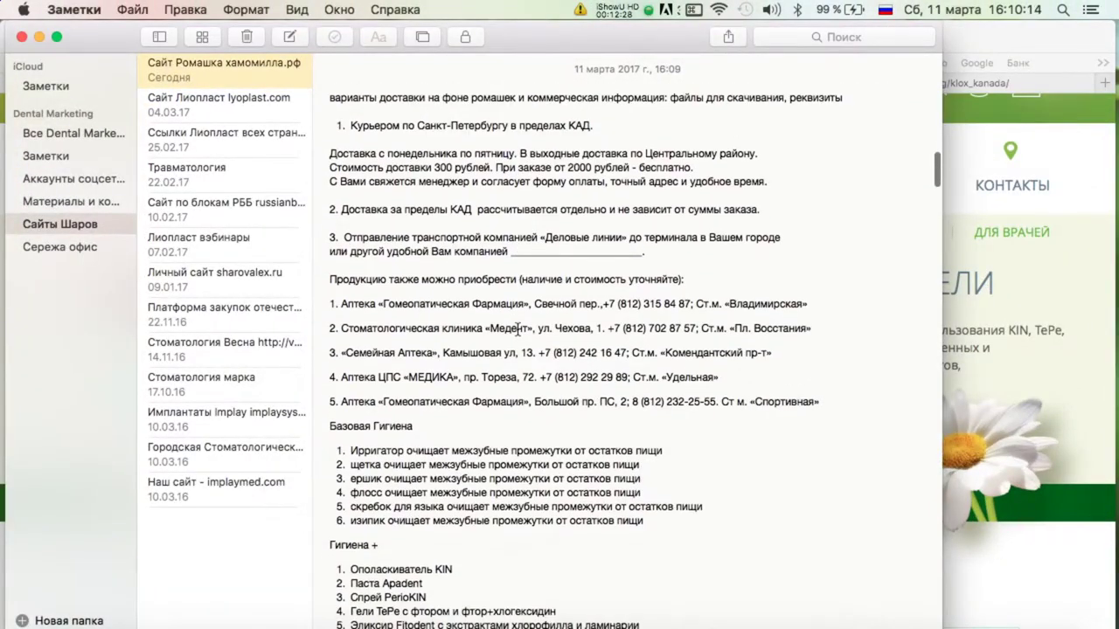
scroll(518, 329, "down", 1)
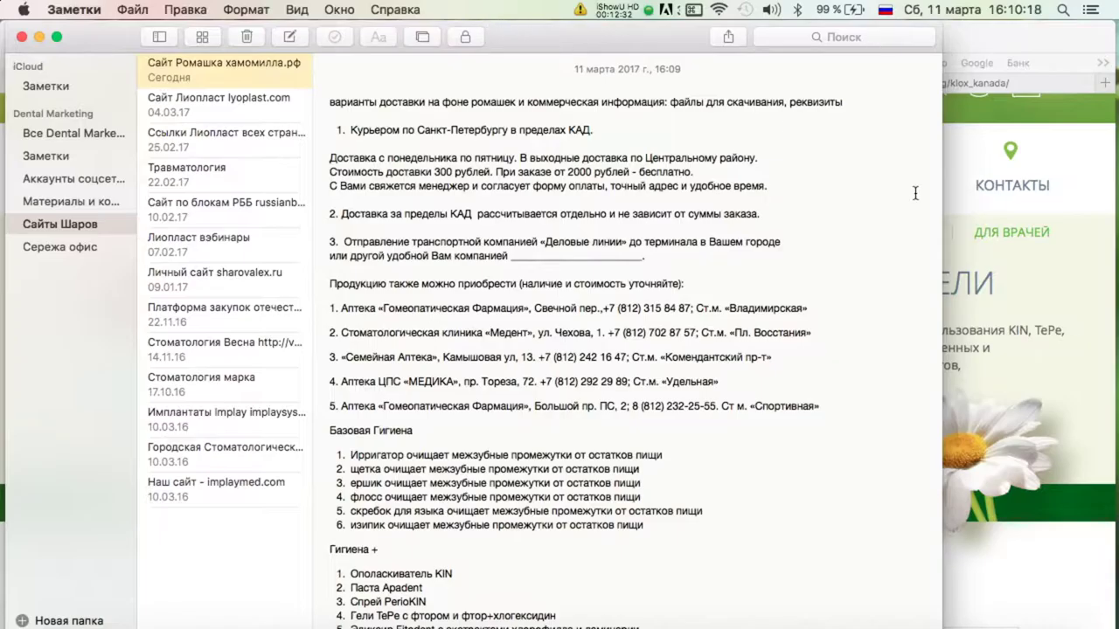
left_click_drag(943, 162, 767, 164)
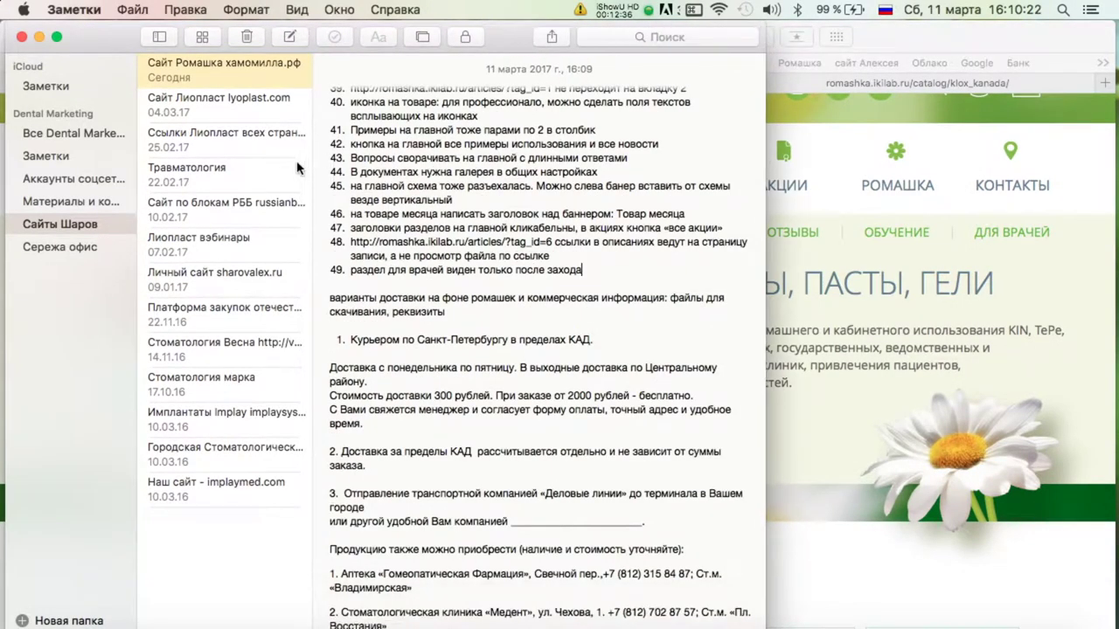
scroll(583, 225, "down", 10)
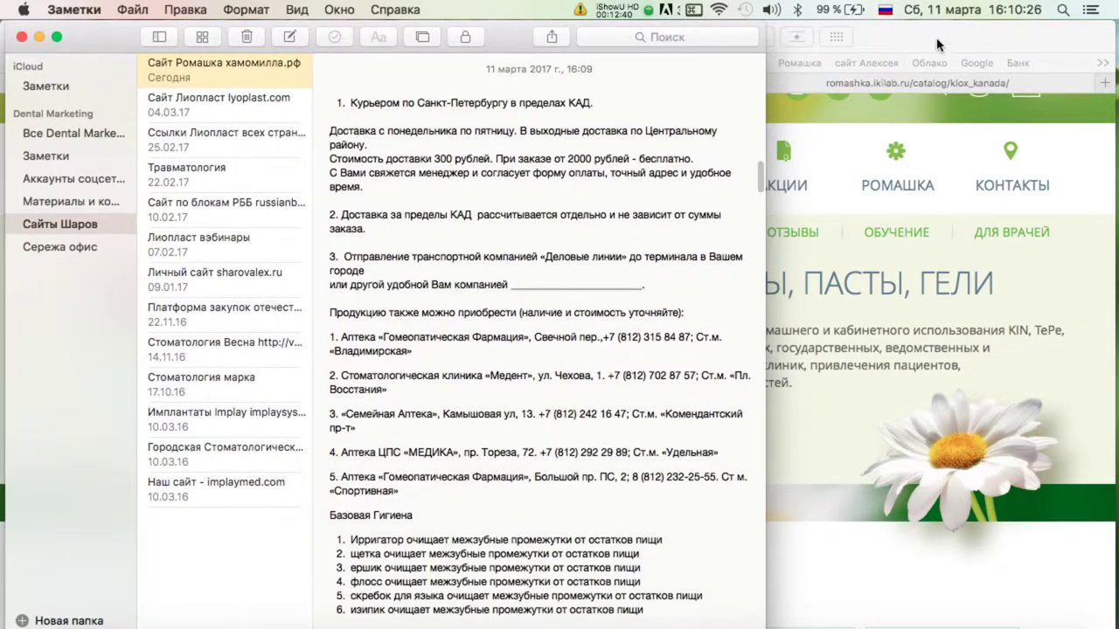
Open the site's "Доставка" page in Safari and compare its text with the delivery options in the note
left_click(936, 50)
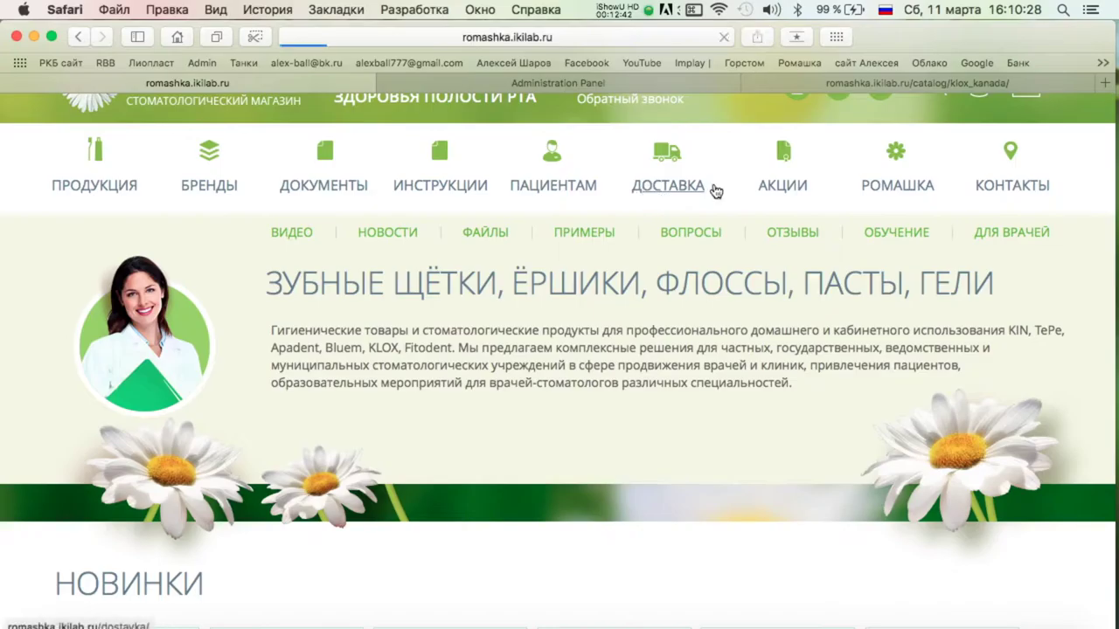
left_click(643, 190)
scroll(559, 349, "down", 2)
key("ctrl+Up")
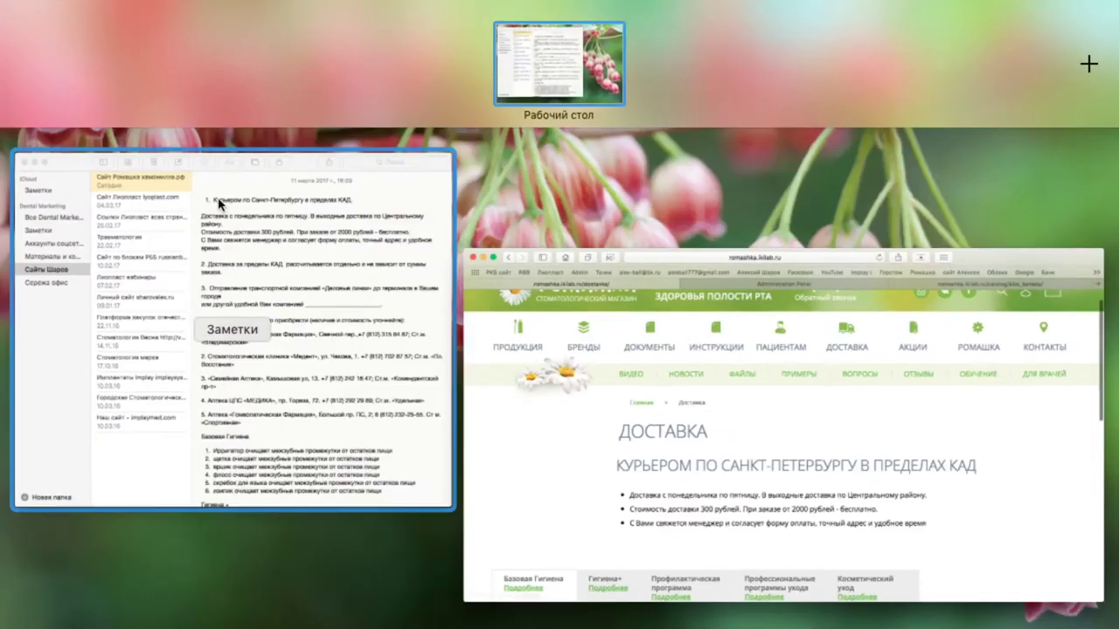
left_click(398, 155)
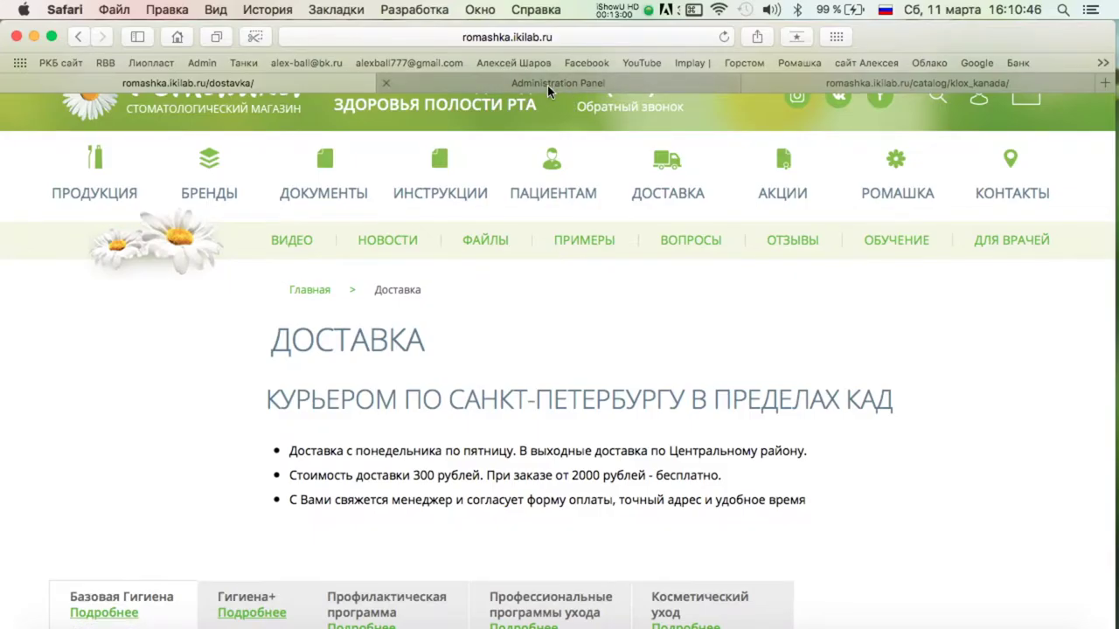
Switch to the Administration Panel and look through all the page fields of the general settings
left_click(541, 82)
scroll(82, 271, "up", 5)
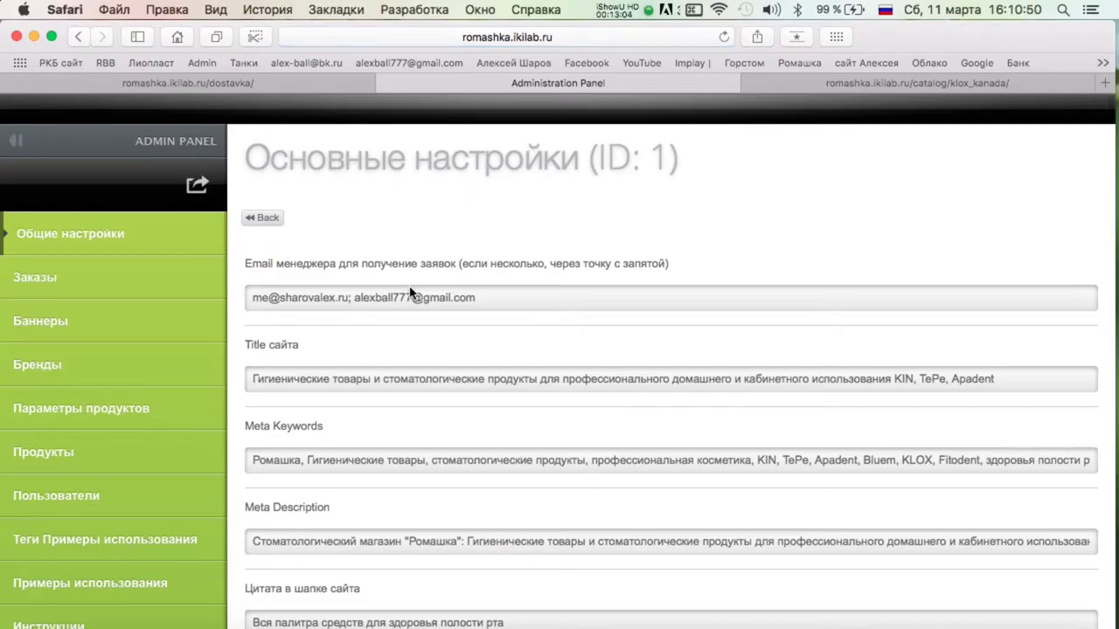
scroll(410, 292, "down", 20)
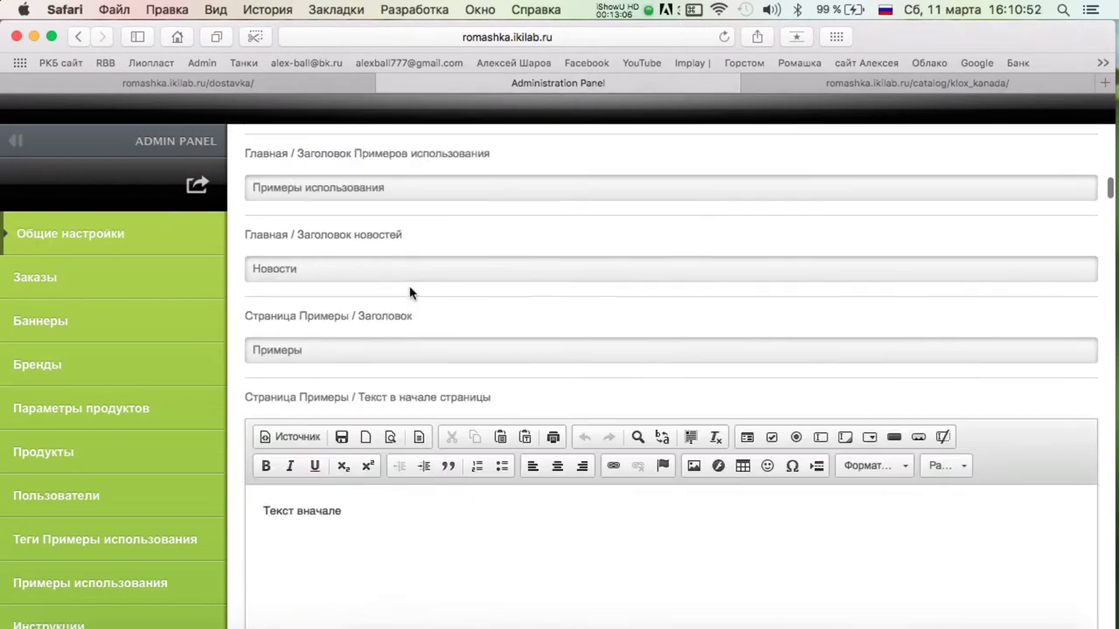
scroll(410, 287, "down", 8)
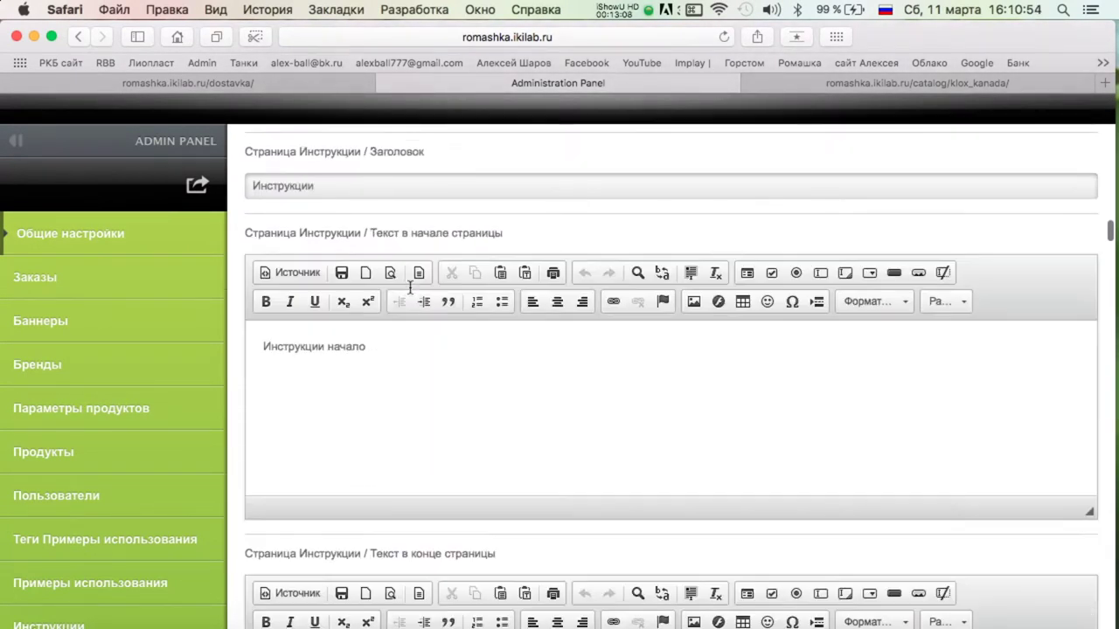
scroll(410, 287, "down", 6)
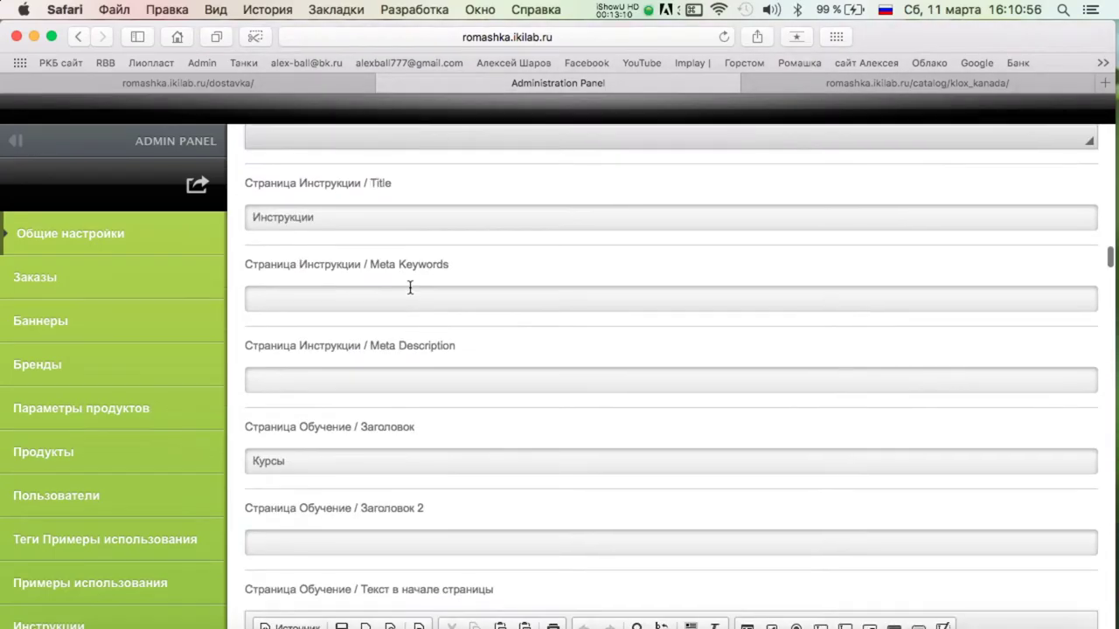
scroll(410, 288, "down", 15)
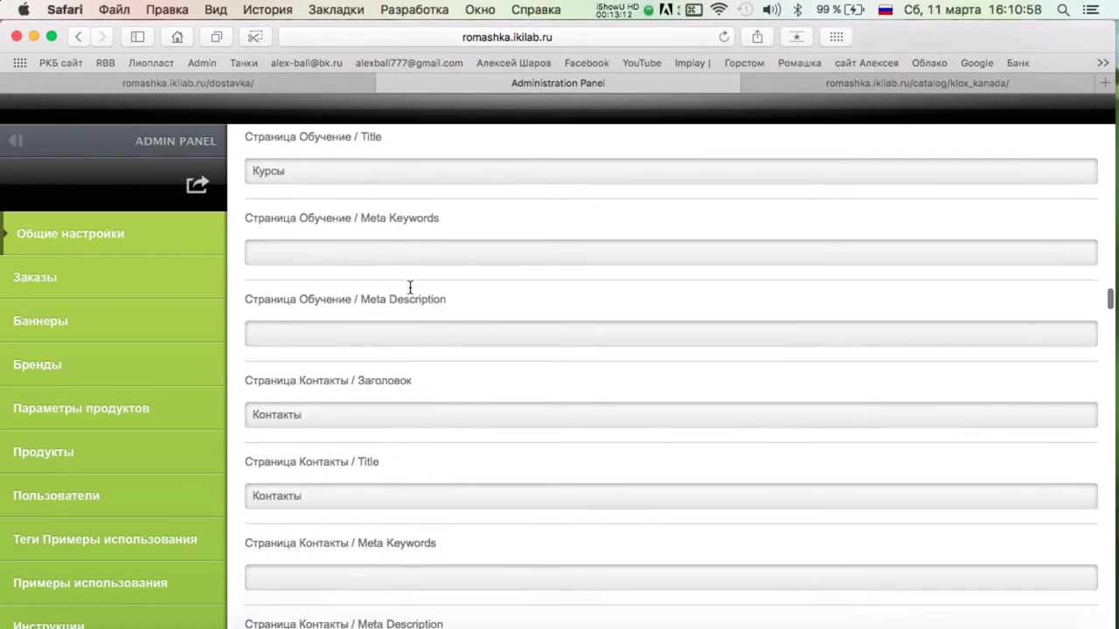
scroll(410, 288, "down", 15)
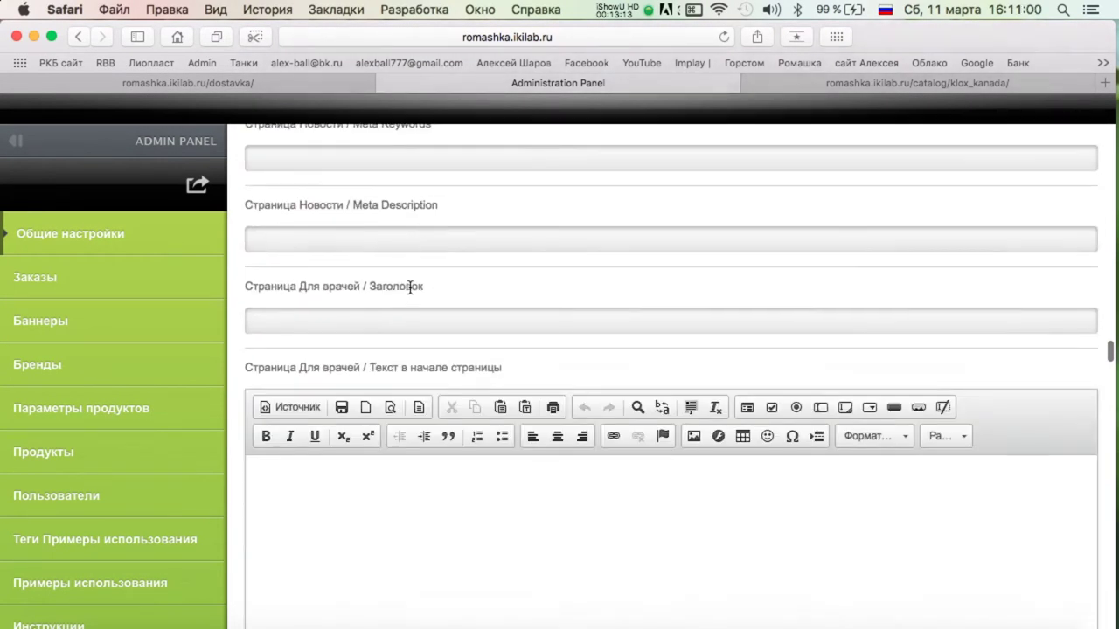
scroll(410, 288, "down", 12)
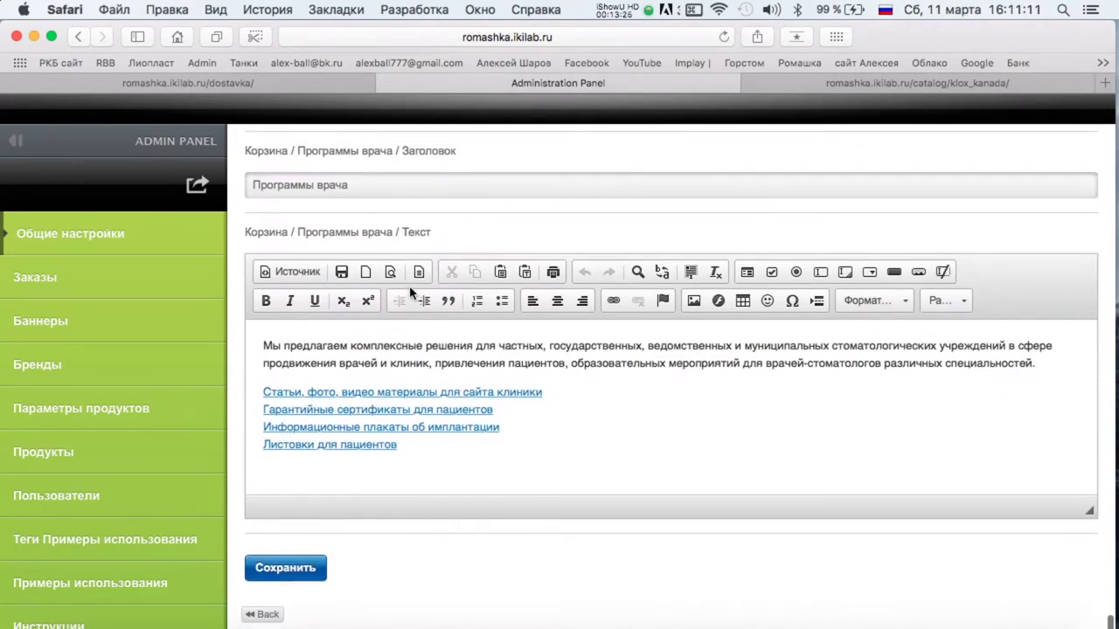
scroll(376, 461, "down", 1)
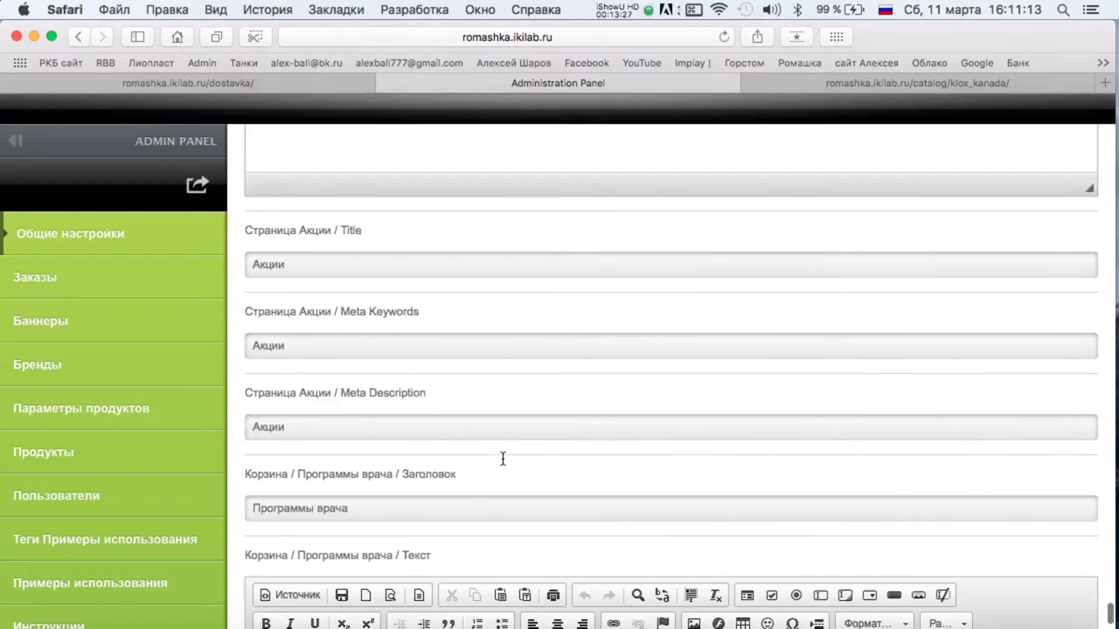
scroll(137, 417, "up", 3)
scroll(131, 418, "down", 6)
Open the "Доставка" page from the site pages for editing and add an empty bullet at the end of its main text
scroll(129, 420, "down", 10)
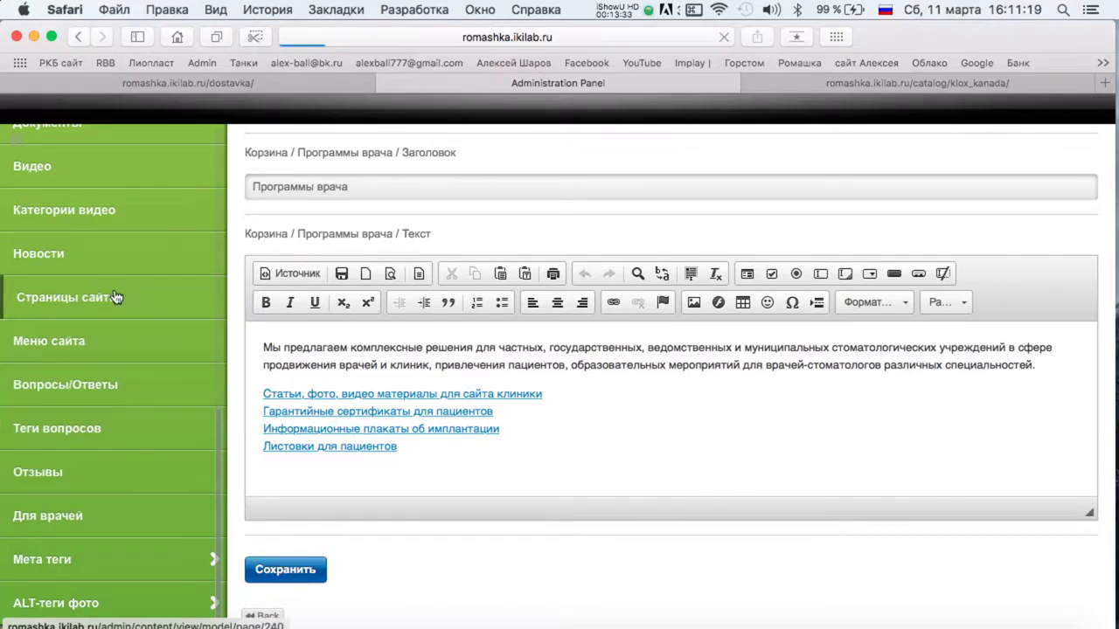
scroll(459, 303, "down", 5)
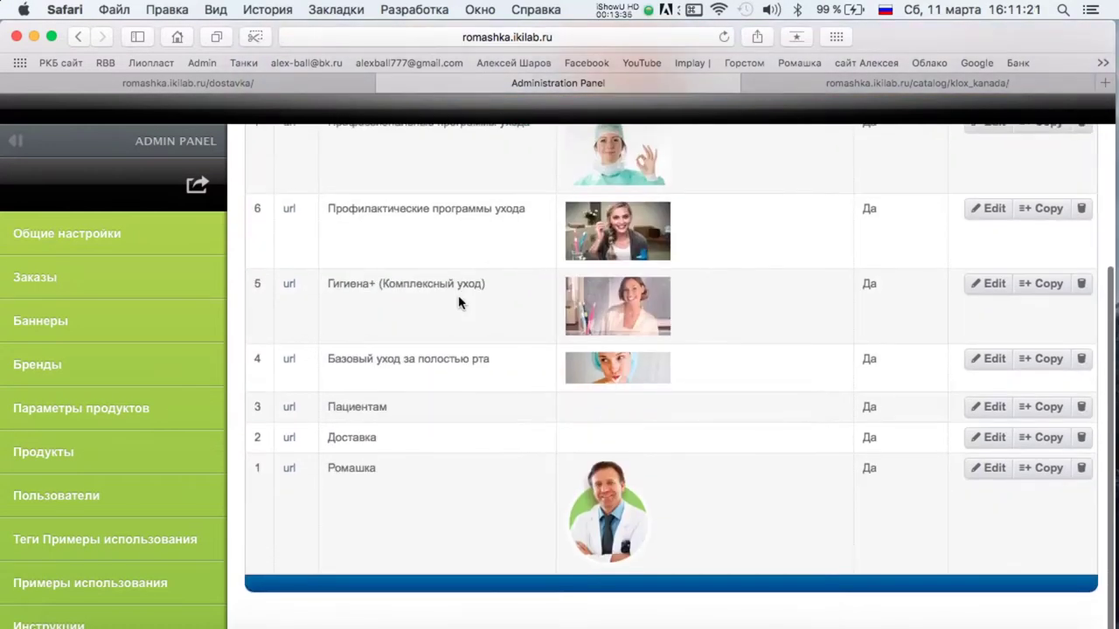
left_click(988, 437)
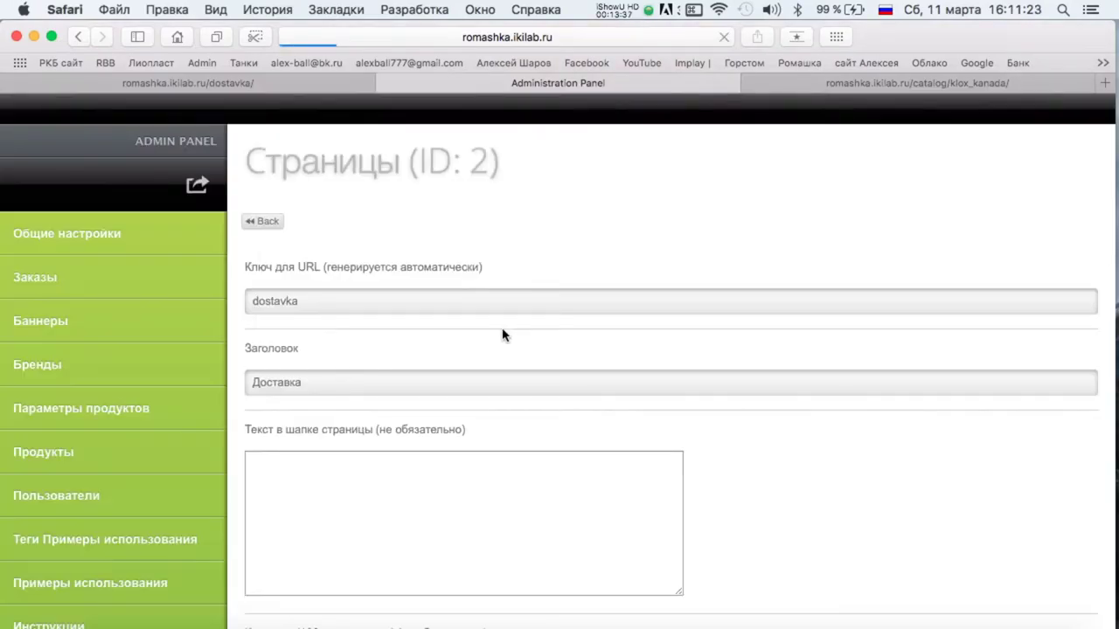
scroll(502, 335, "down", 3)
scroll(600, 379, "down", 6)
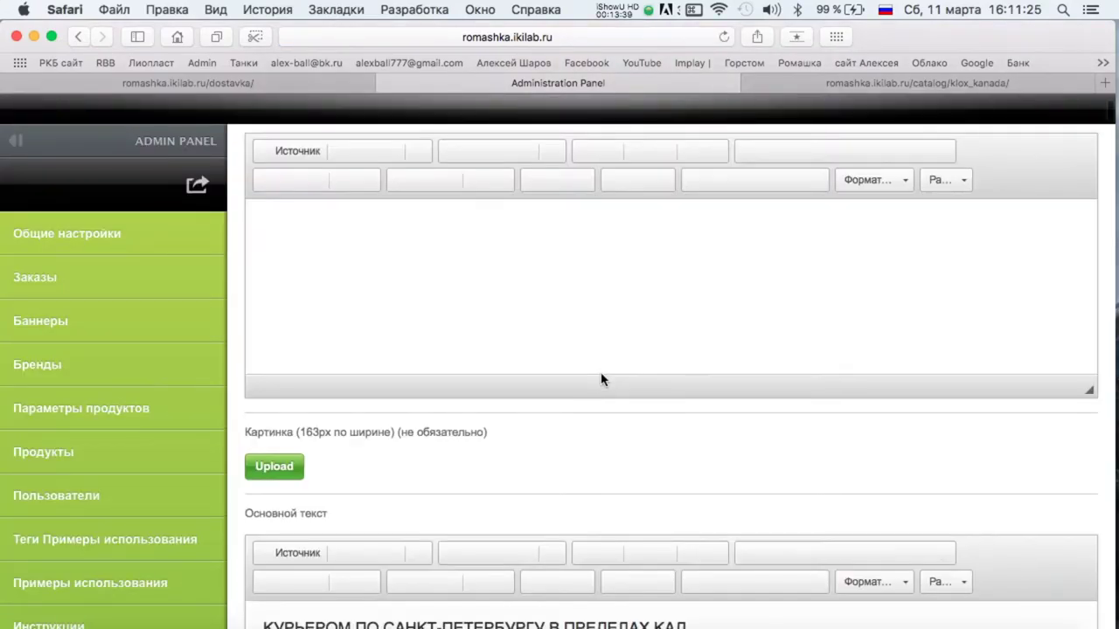
key("Return")
left_click(263, 419)
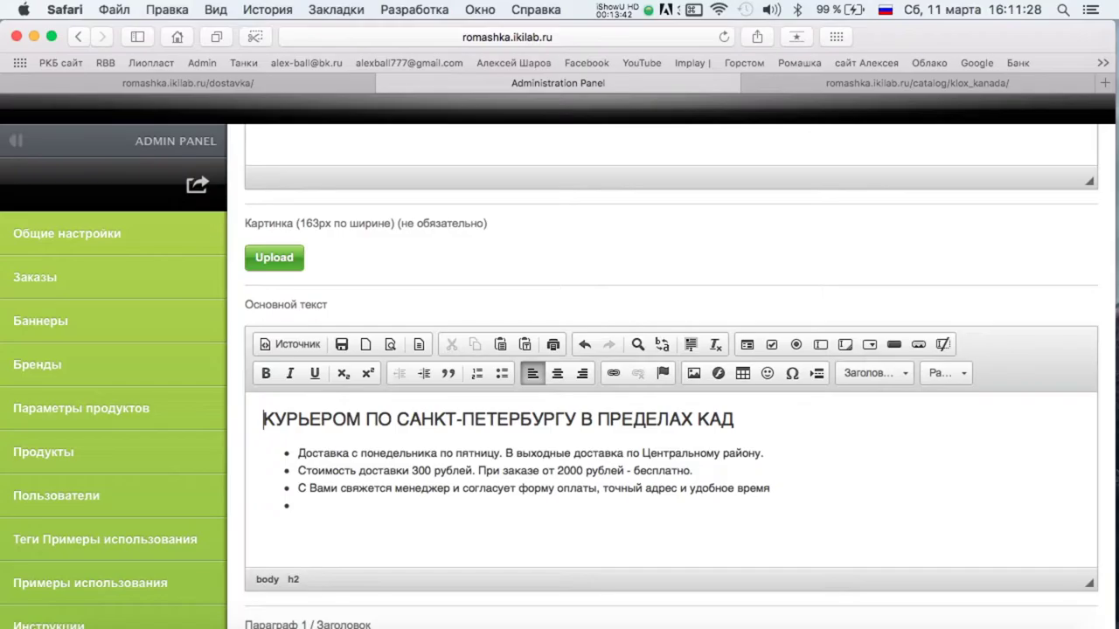
type("http://romashka.ikilab.ru/articles/?tag_id=6")
key("super+z")
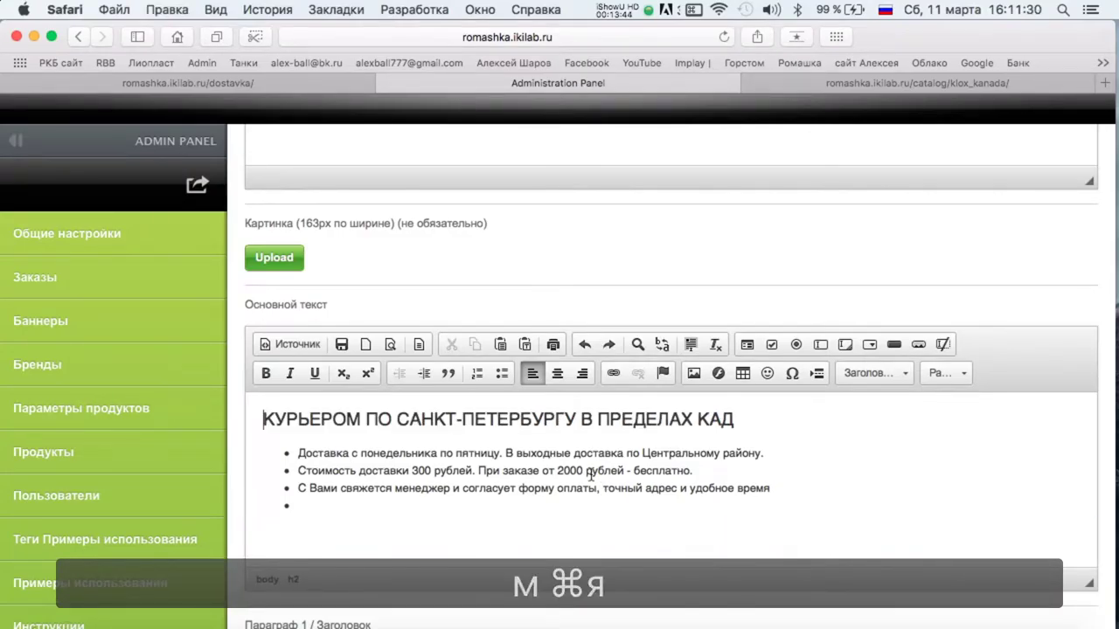
Copy the delivery text from "Доставка с понедельника по пятницу" through the fifth sales point in the Notes document
left_click(362, 192)
left_click(329, 131)
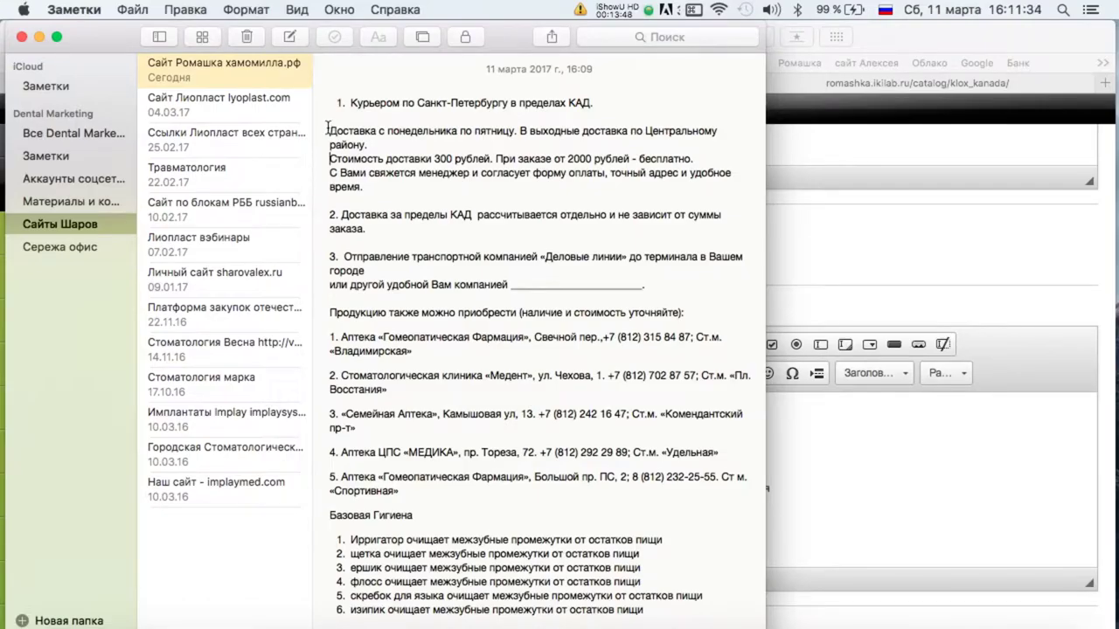
left_click_drag(328, 129, 696, 491)
key("super+c")
Switch to Safari, paste the copied delivery text into the main text of the "Доставка" page and save the page
left_click(888, 456)
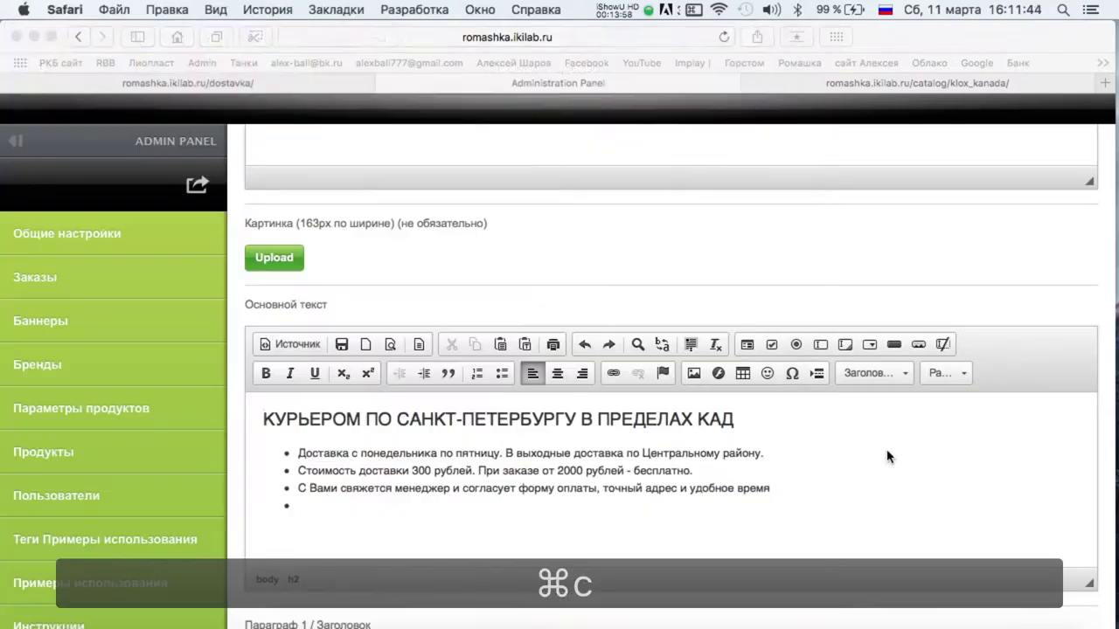
left_click_drag(269, 452, 387, 521)
left_click(379, 528)
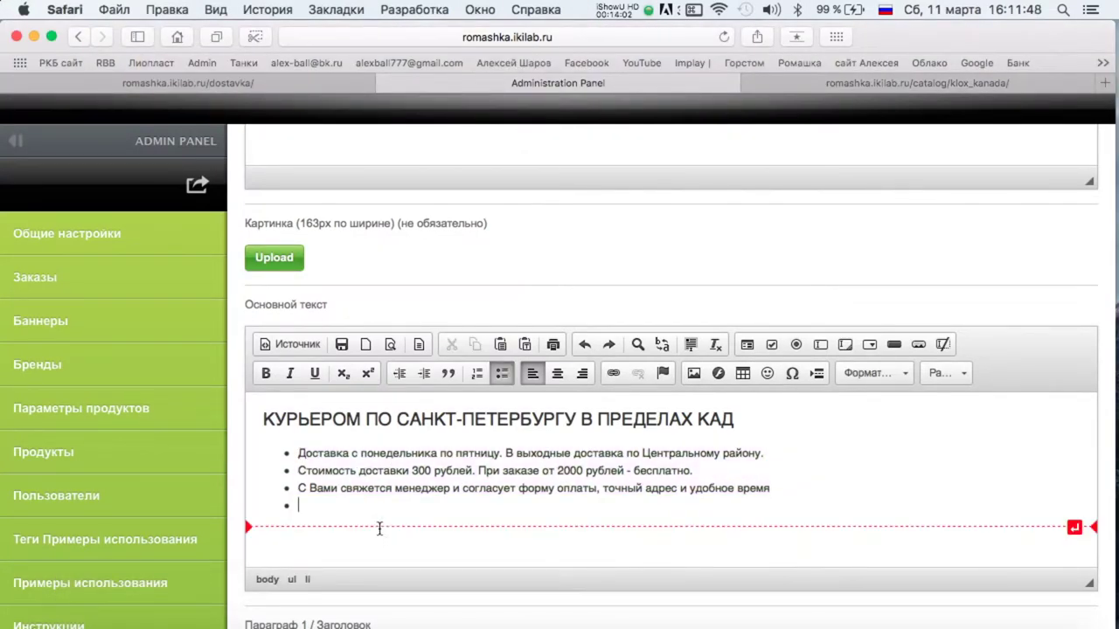
key("super+v")
scroll(339, 359, "up", 5)
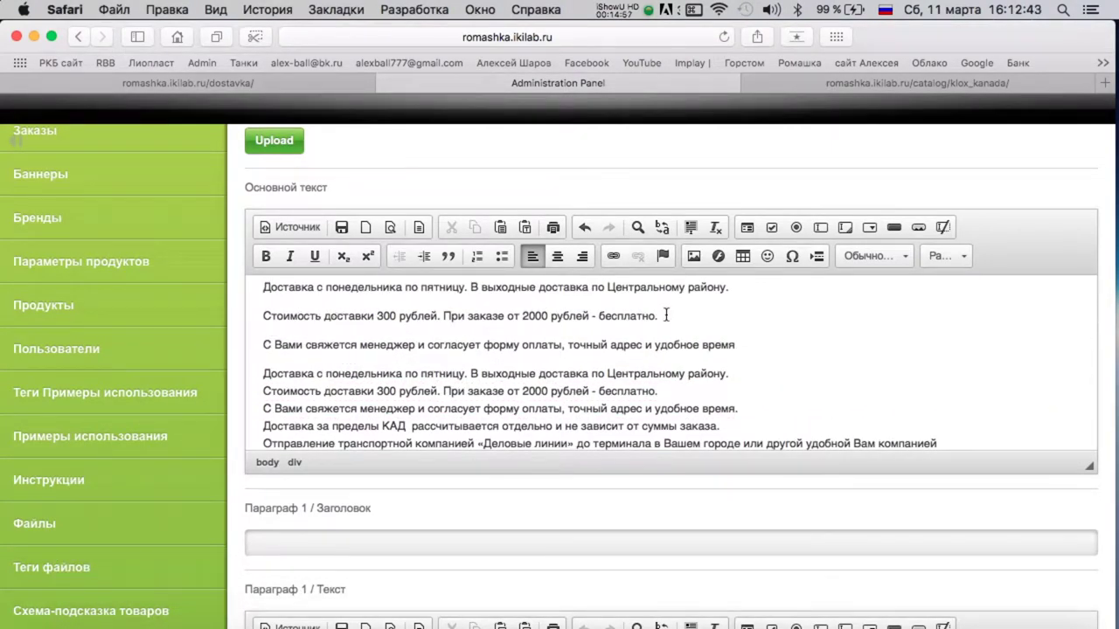
scroll(447, 394, "down", 5)
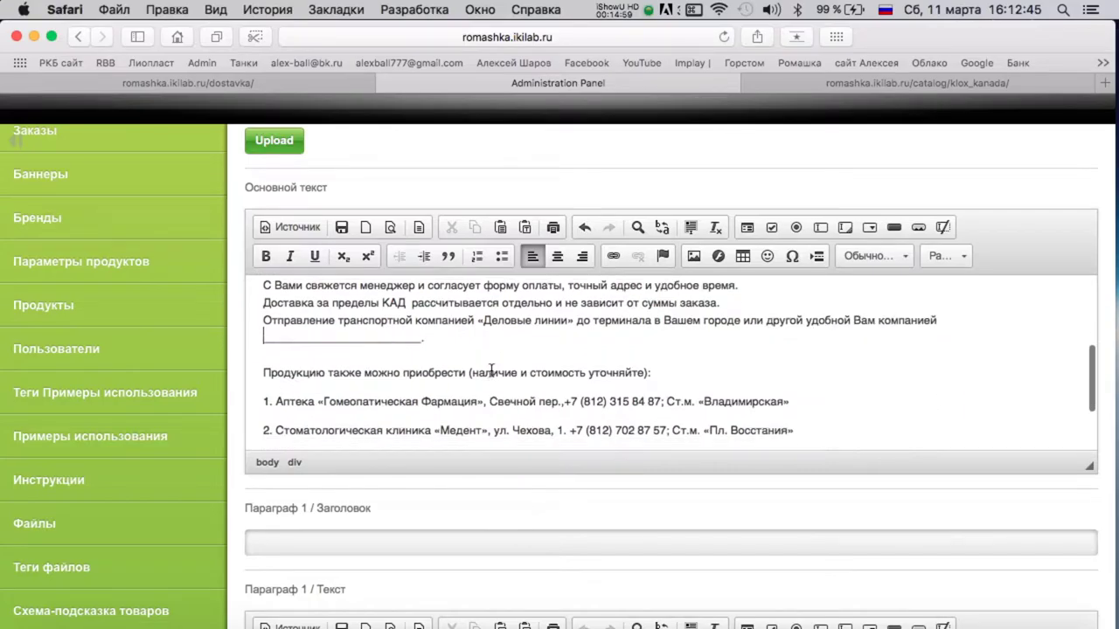
scroll(452, 499, "down", 15)
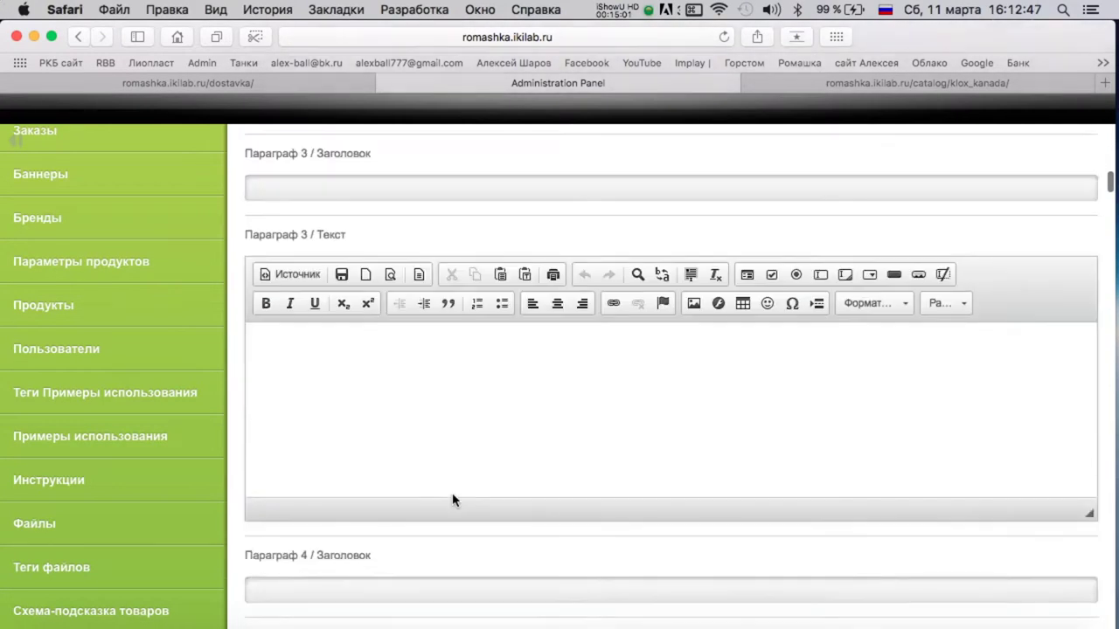
scroll(452, 499, "down", 10)
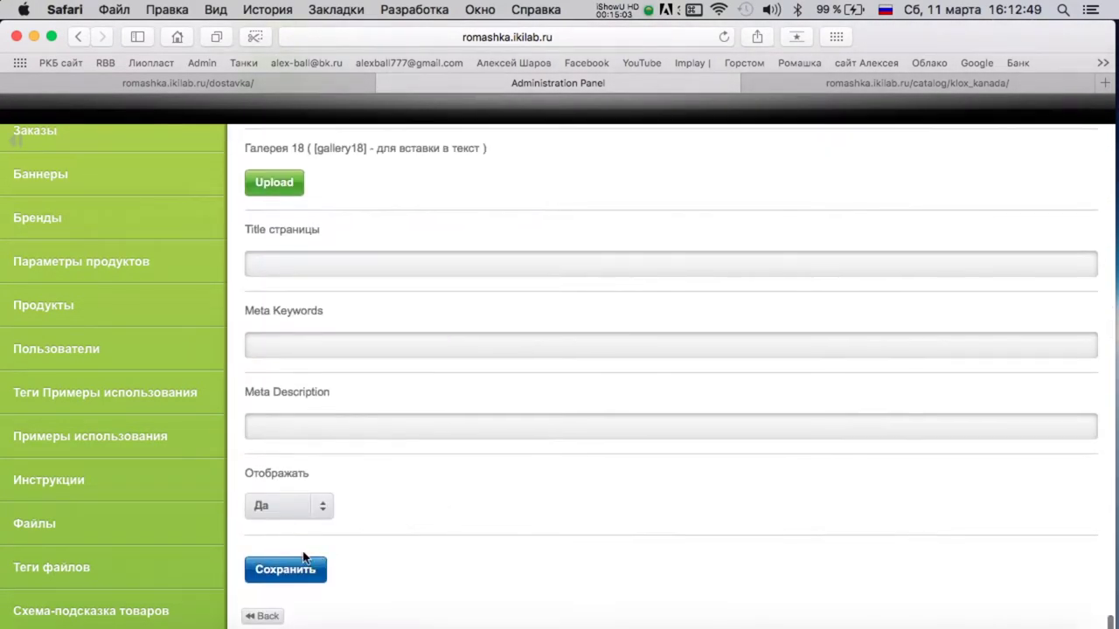
scroll(354, 512, "up", 20)
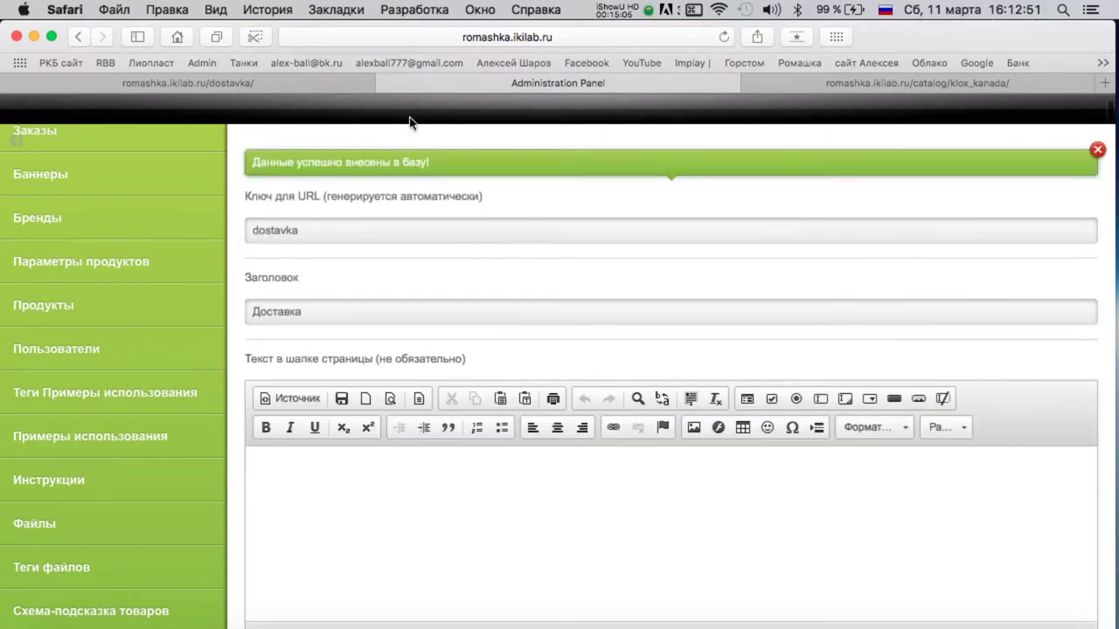
Return to the Notes document and underline the delivery text from "Доставка с понедельника по пятницу" through the fifth sales point
key("ctrl+Up")
left_click(369, 302)
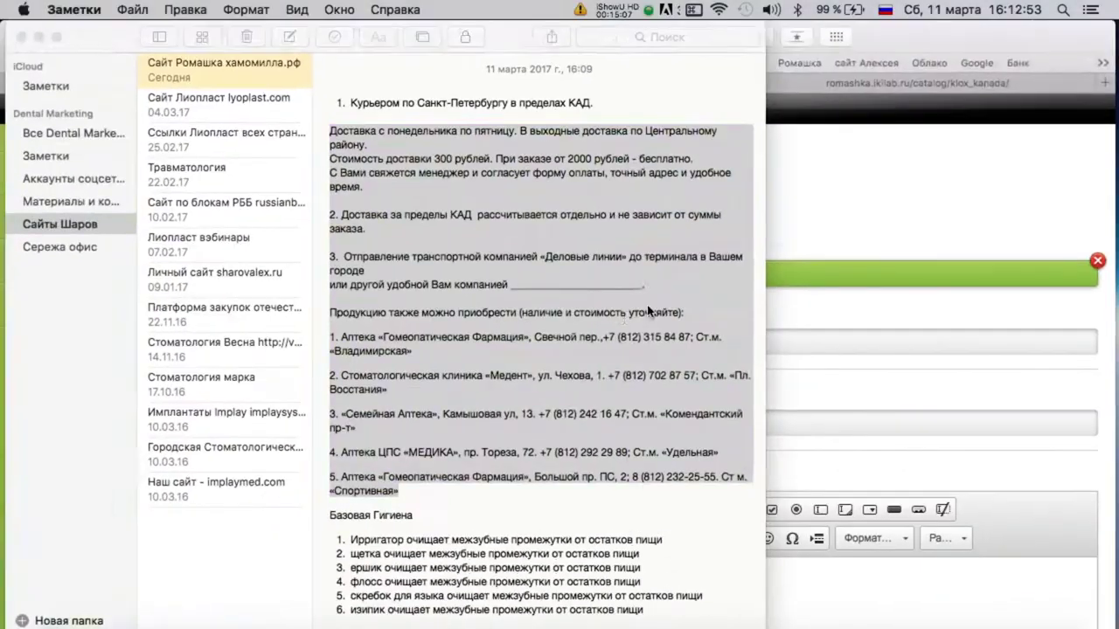
right_click(600, 317)
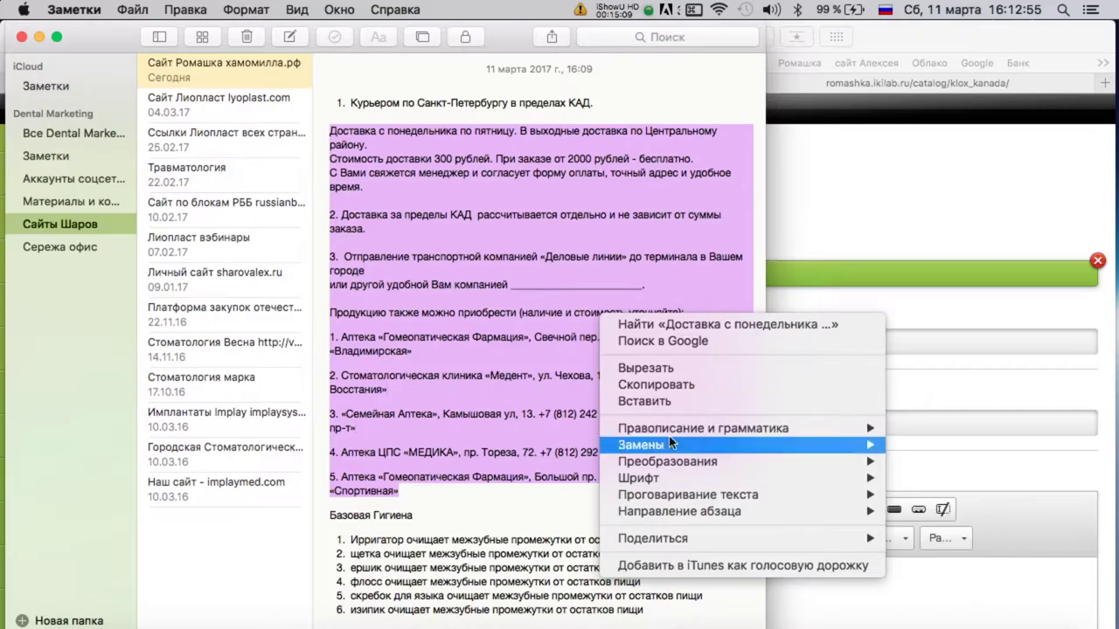
left_click(489, 304)
key("super+u")
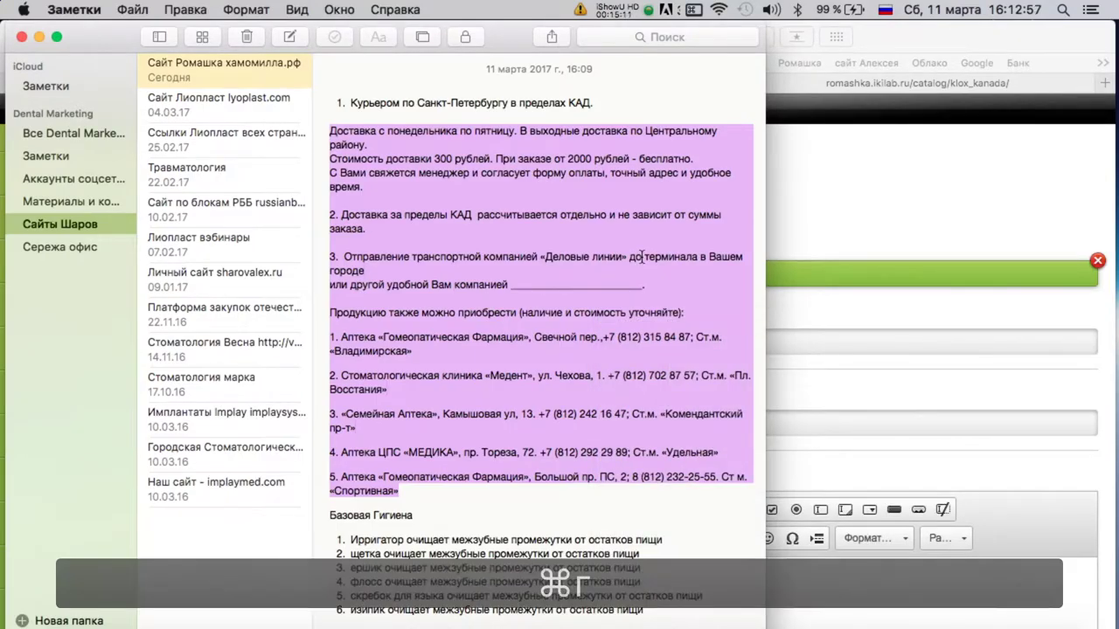
Underline the product category lists in the note from "Базовая Гигиена" through "APADENT Pro"
scroll(442, 368, "down", 6)
left_click(419, 220)
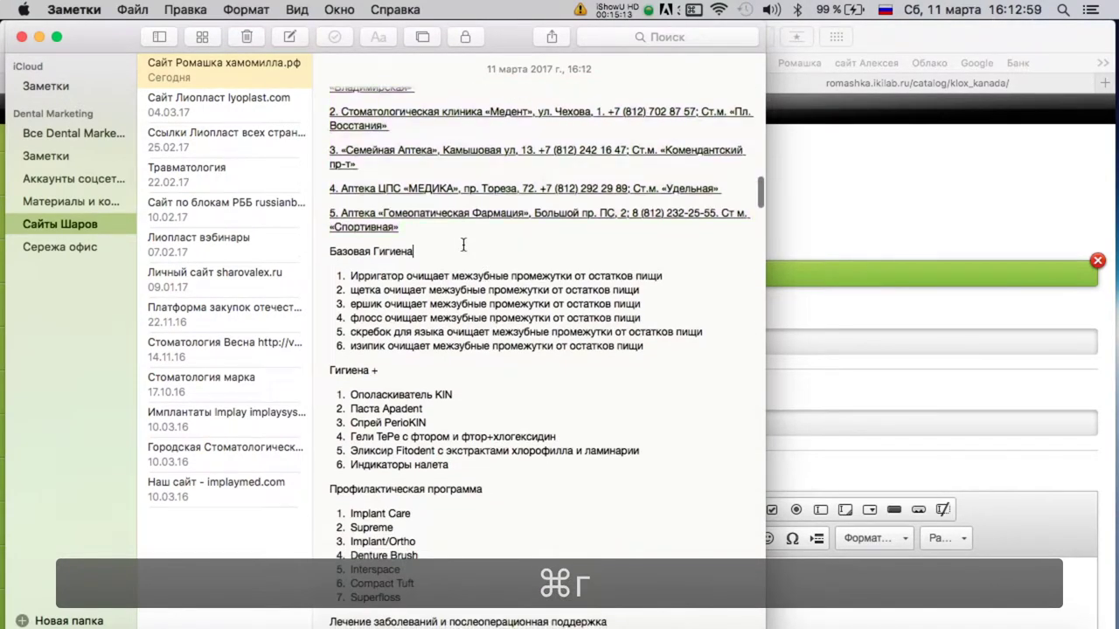
scroll(420, 219, "down", 1)
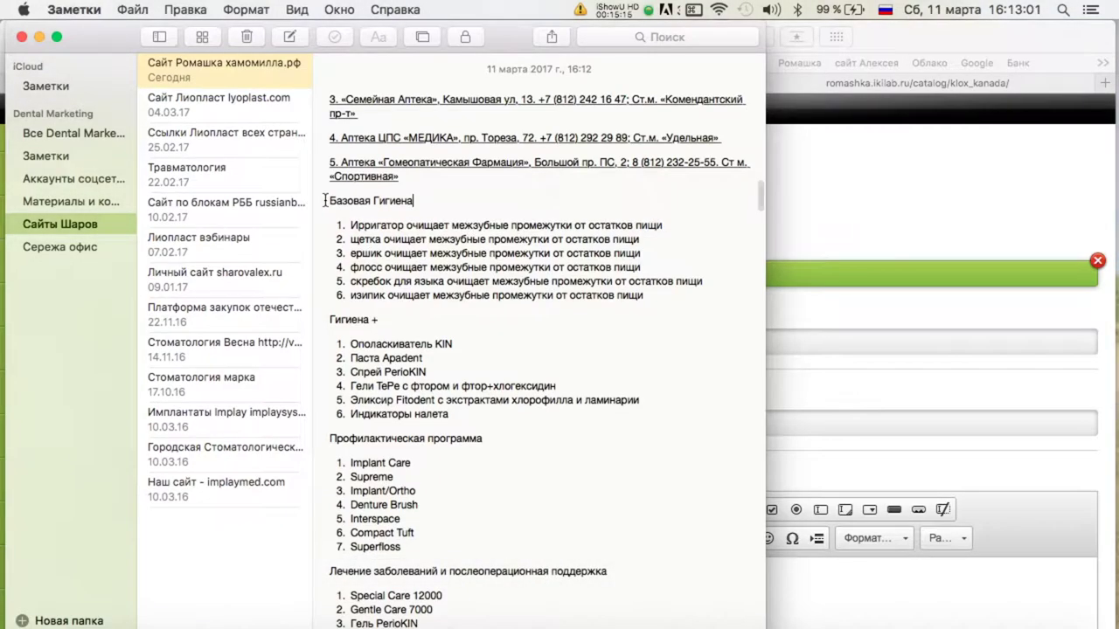
left_click_drag(322, 201, 554, 522)
key("super+u")
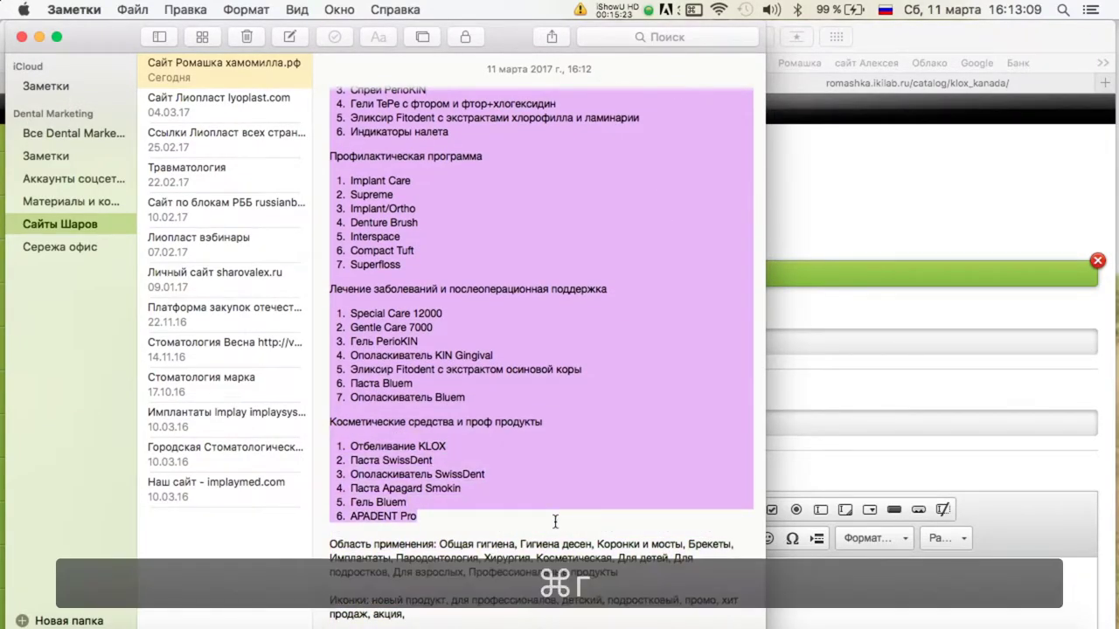
Switch to the Administration Panel in Safari, rename the product parameter "Размер" to "Область применения" and save it
scroll(610, 285, "down", 5)
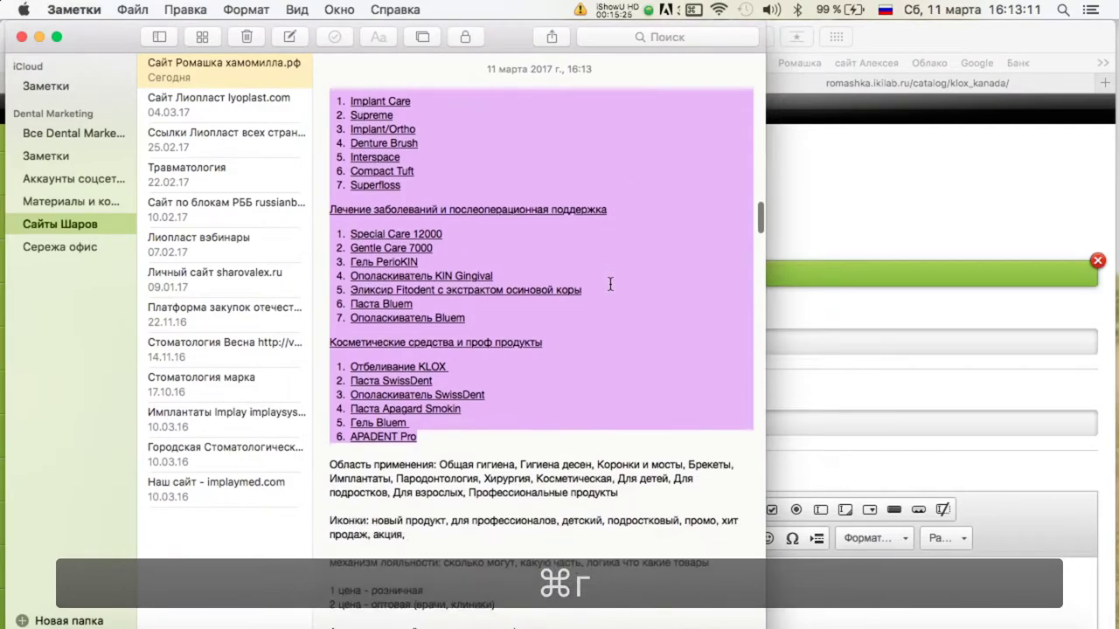
scroll(610, 284, "down", 3)
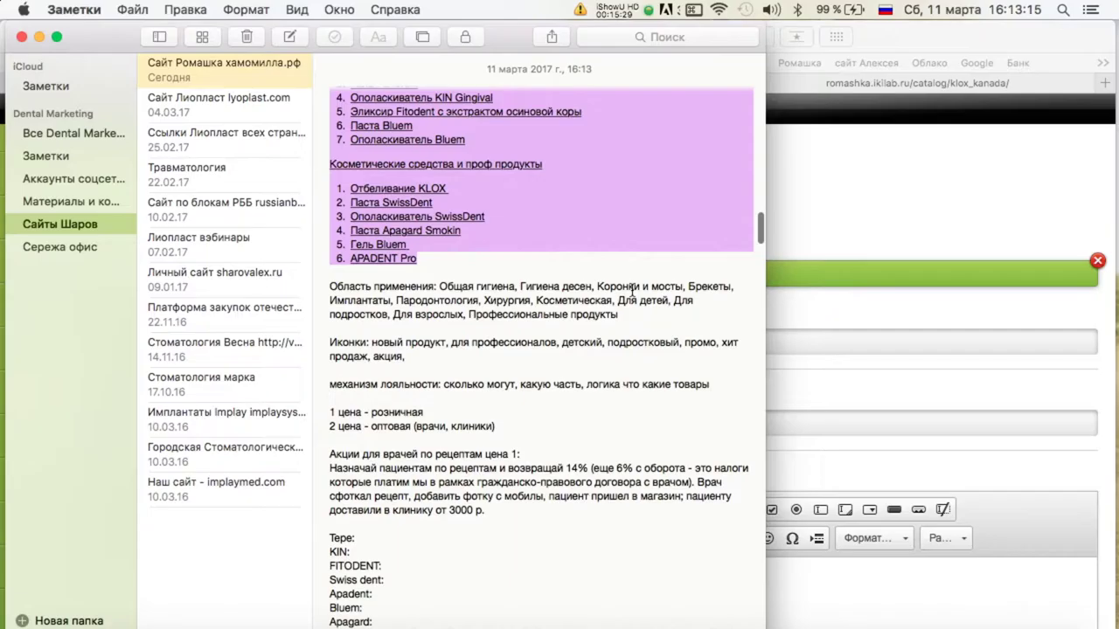
left_click(930, 206)
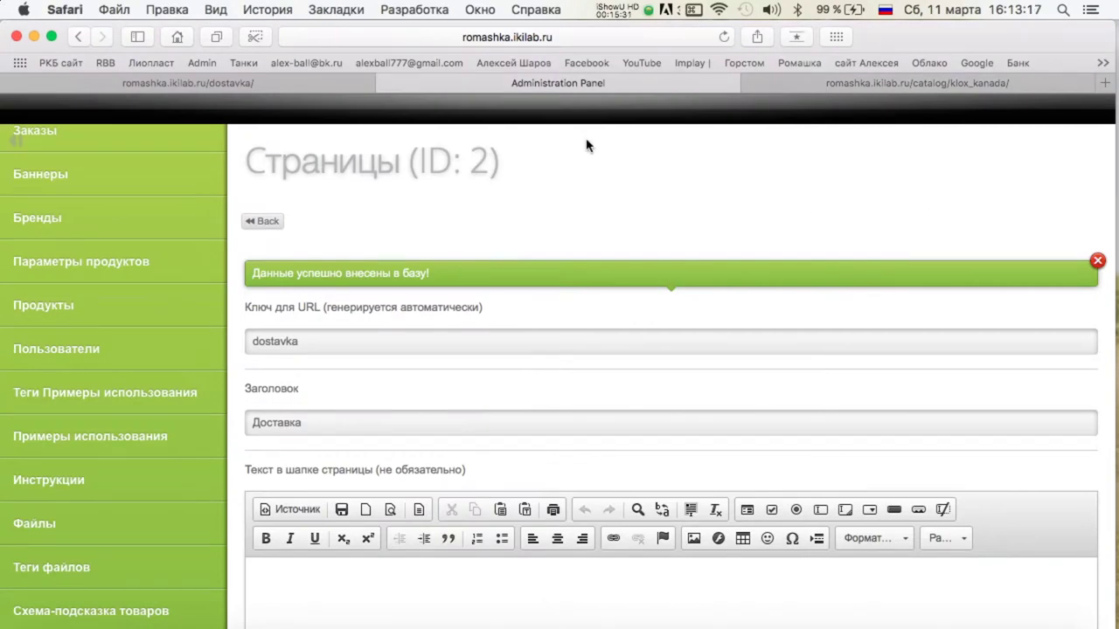
scroll(79, 332, "up", 4)
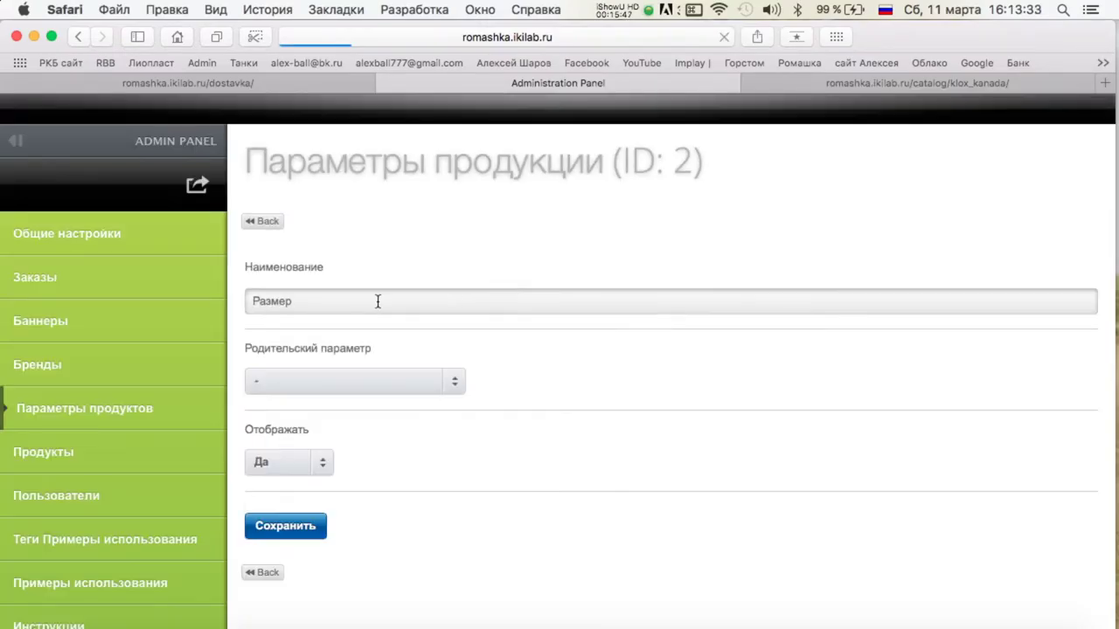
double_click(350, 301)
type("Область применения")
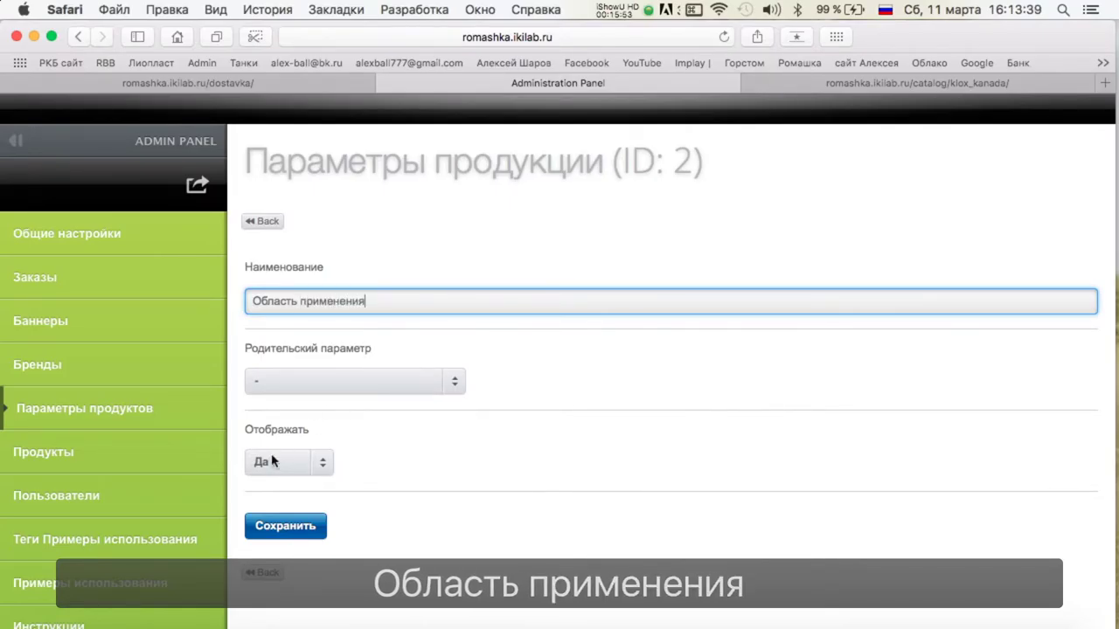
left_click(378, 394)
left_click(347, 395)
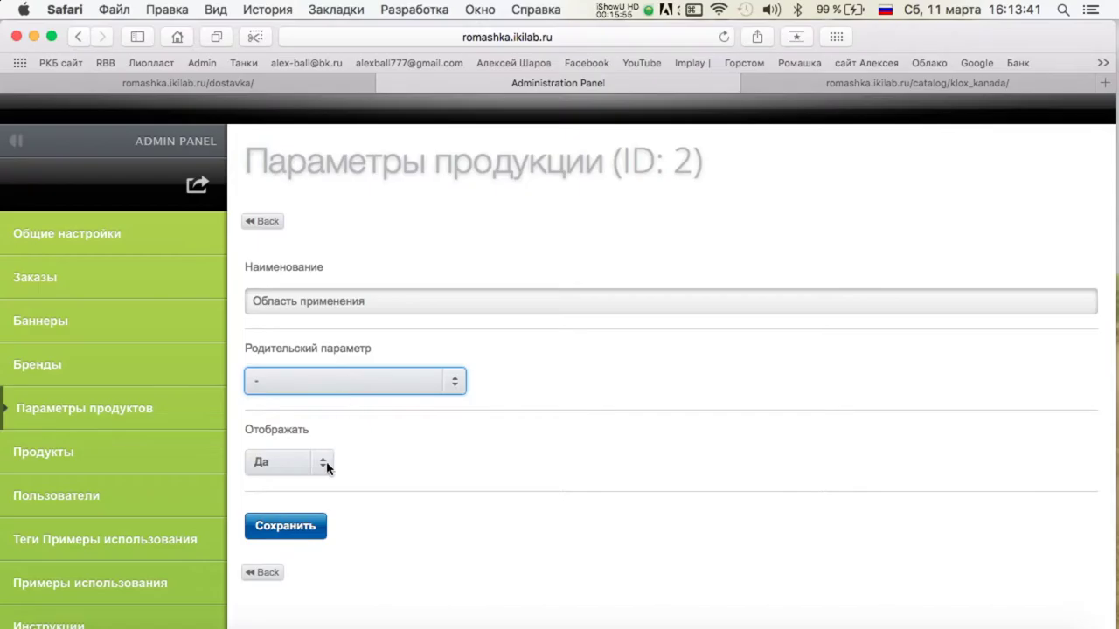
left_click(282, 526)
left_click(263, 221)
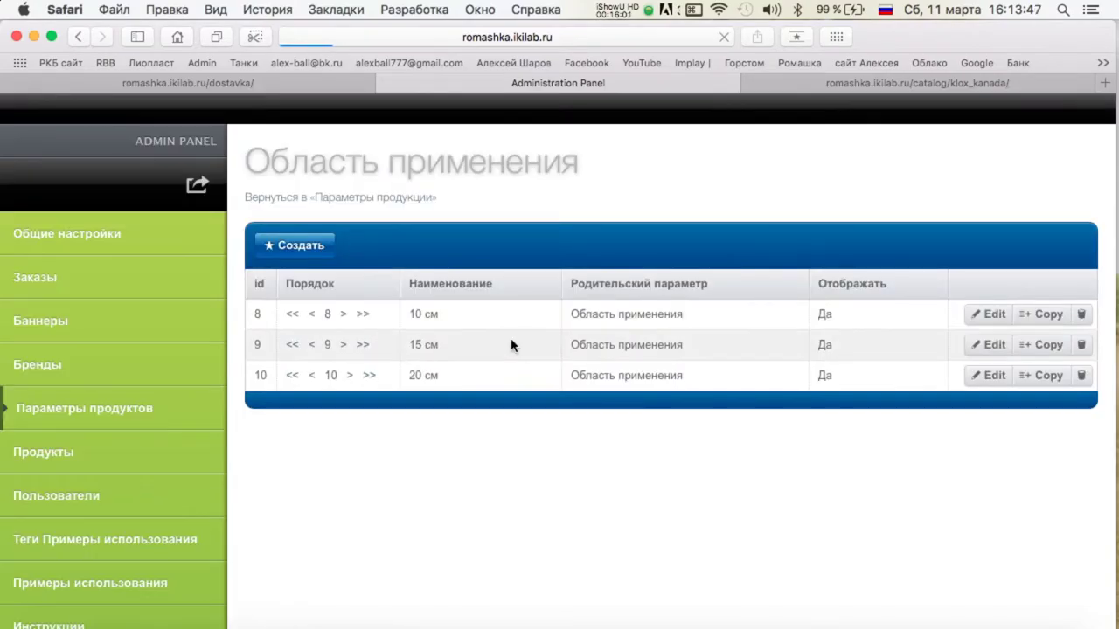
Delete the values "10 см", "15 см" and "20 см" from the "Область применения" parameter
left_click(1081, 317)
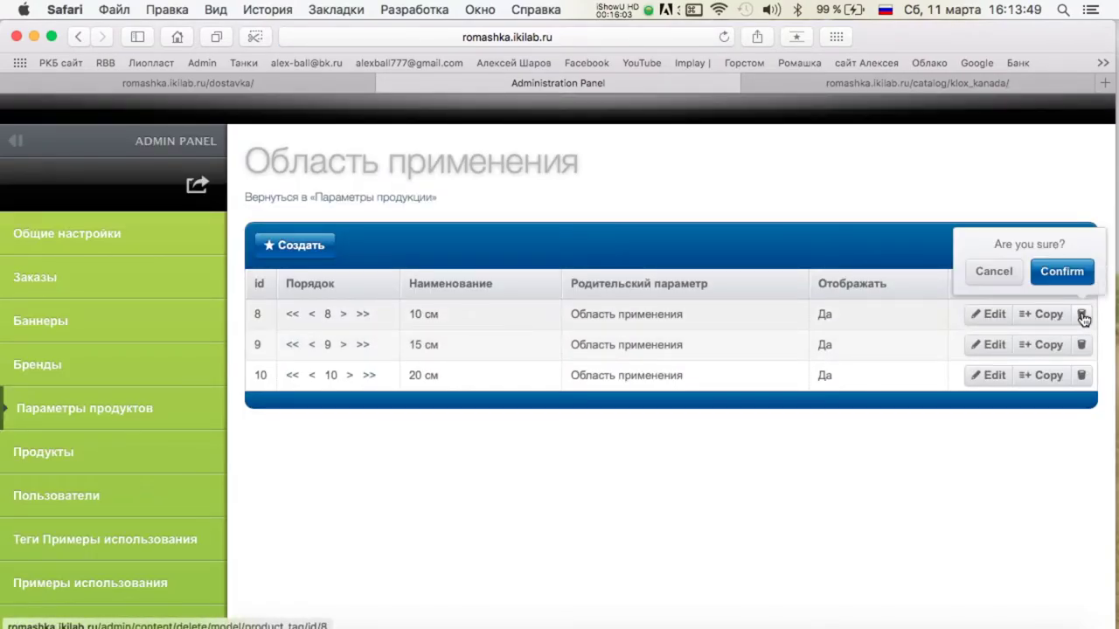
left_click(1074, 273)
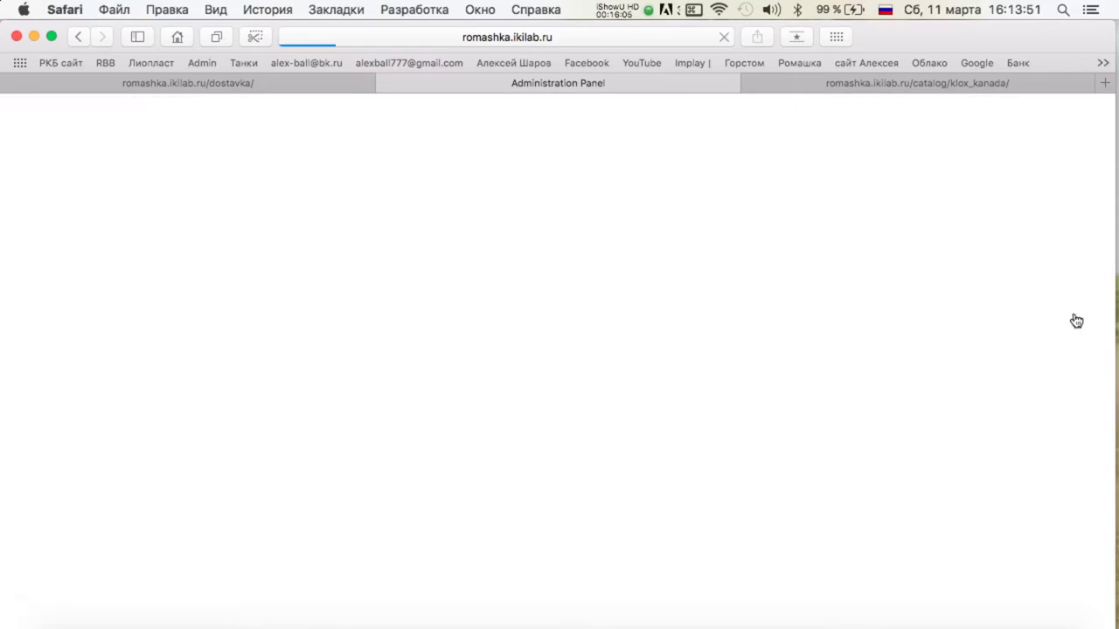
left_click(1080, 316)
left_click(1068, 271)
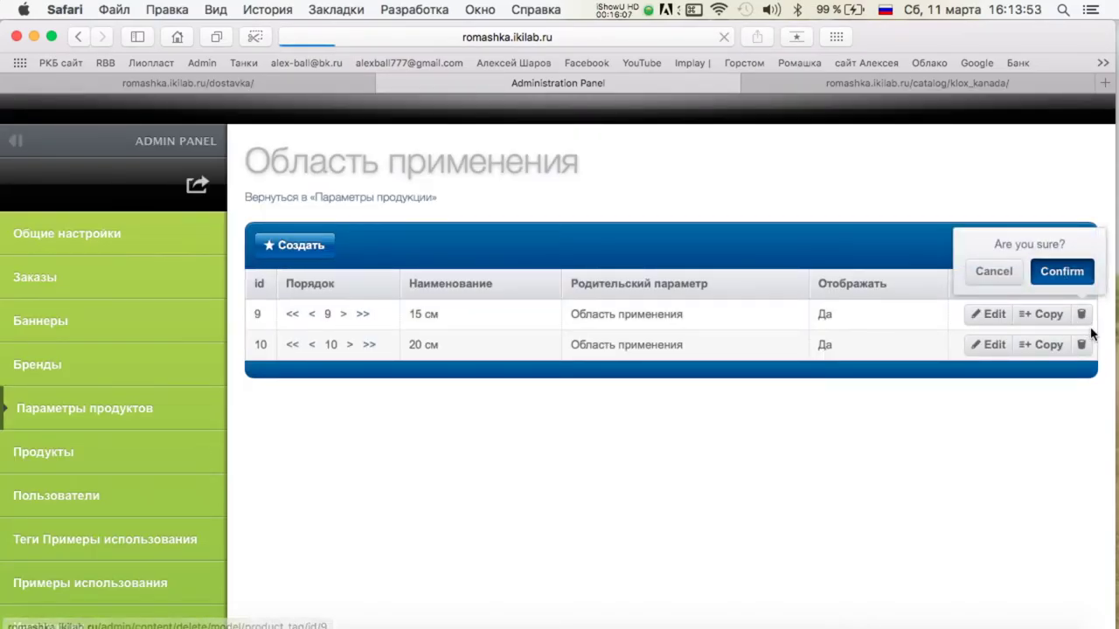
left_click(1080, 316)
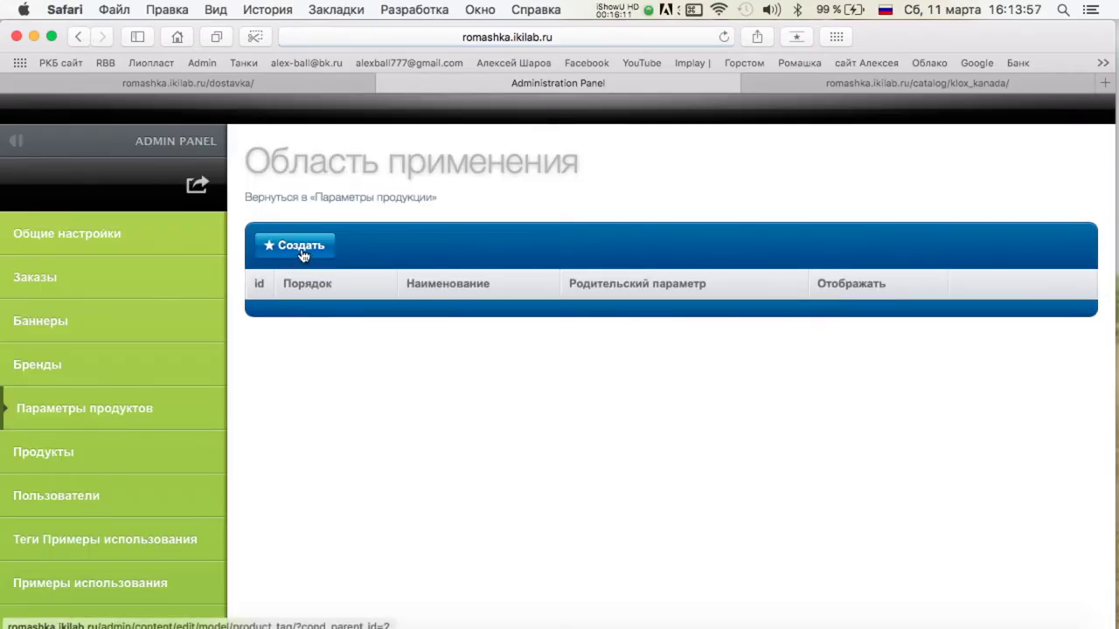
Create an "Область применения" value named "Общая гигиена", copied from Notes, with "Отображать" set to "Да", and save it
mouse_move(2, 6)
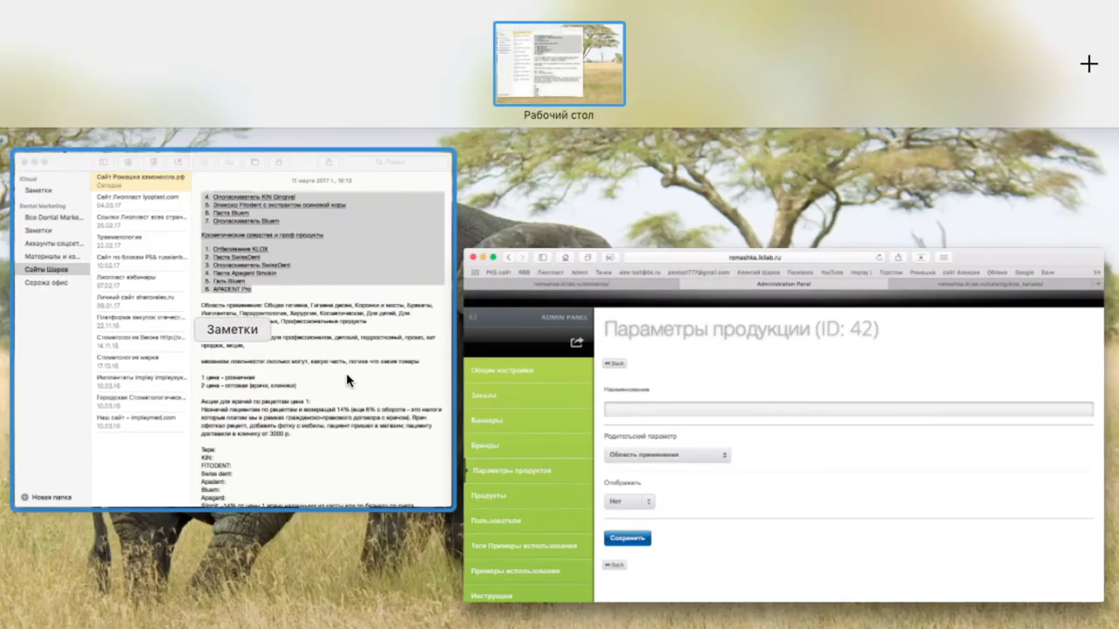
left_click(324, 312)
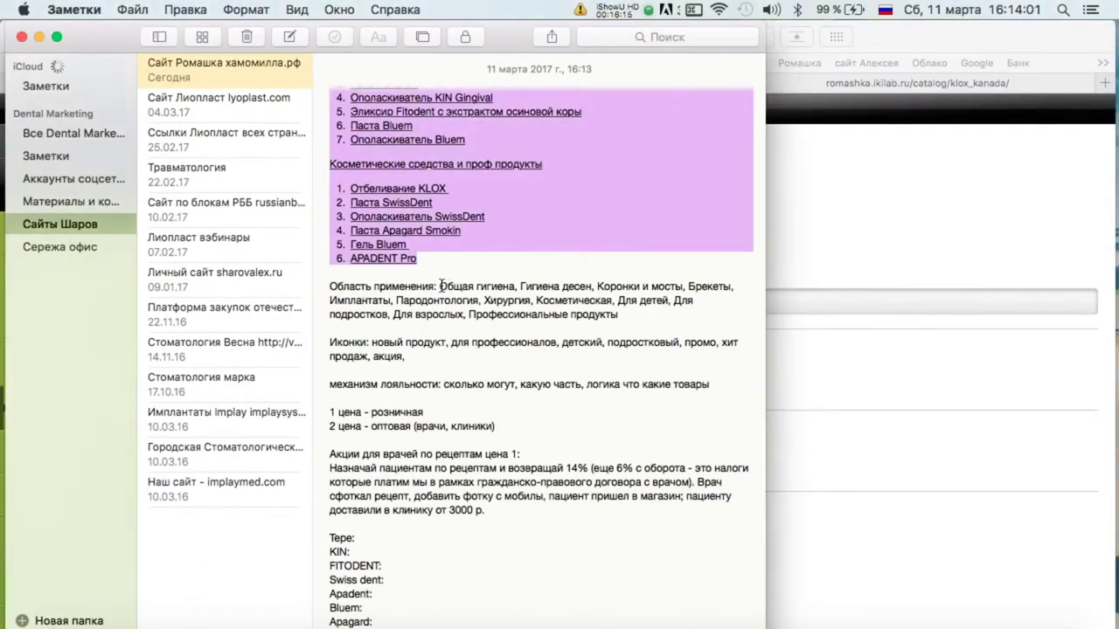
left_click_drag(440, 287, 473, 287)
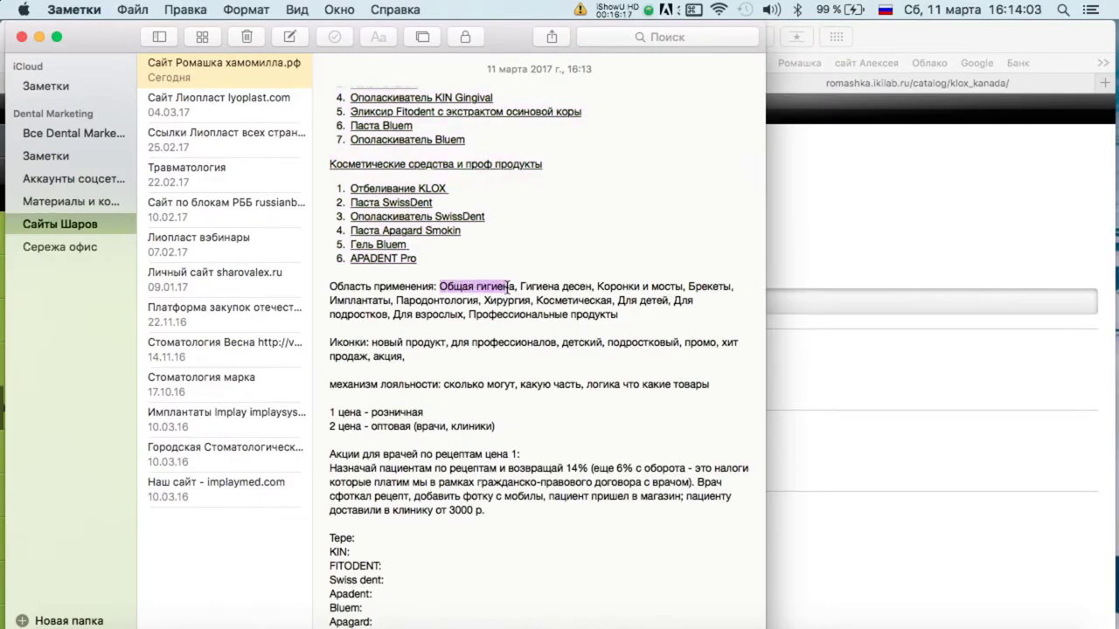
key("super+c")
left_click(825, 234)
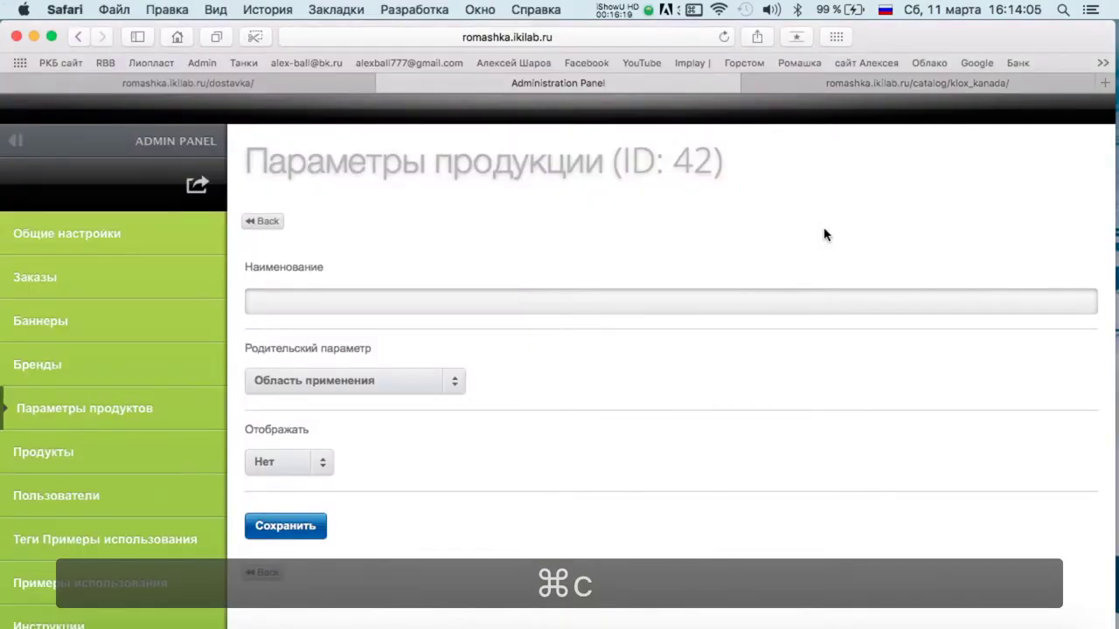
left_click(568, 298)
key("super+v")
left_click(293, 473)
left_click(274, 507)
left_click(315, 526)
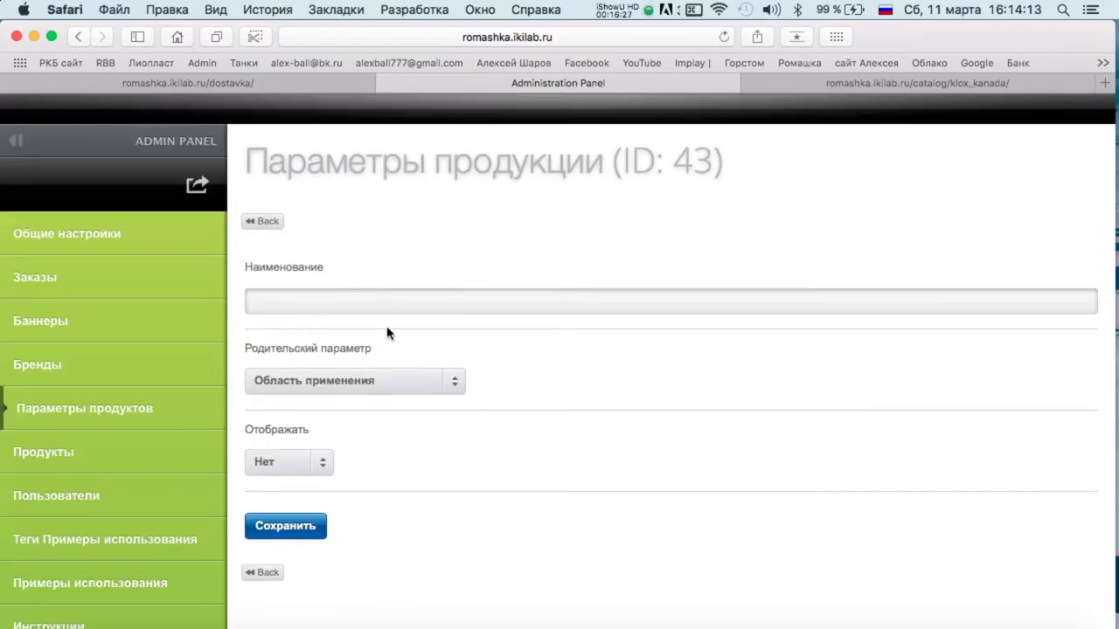
Add the value "Гигиена десен" from Notes under "Область применения", set "Отображать" to "Да", save and return to the values list
key("ctrl+Up")
left_click(389, 333)
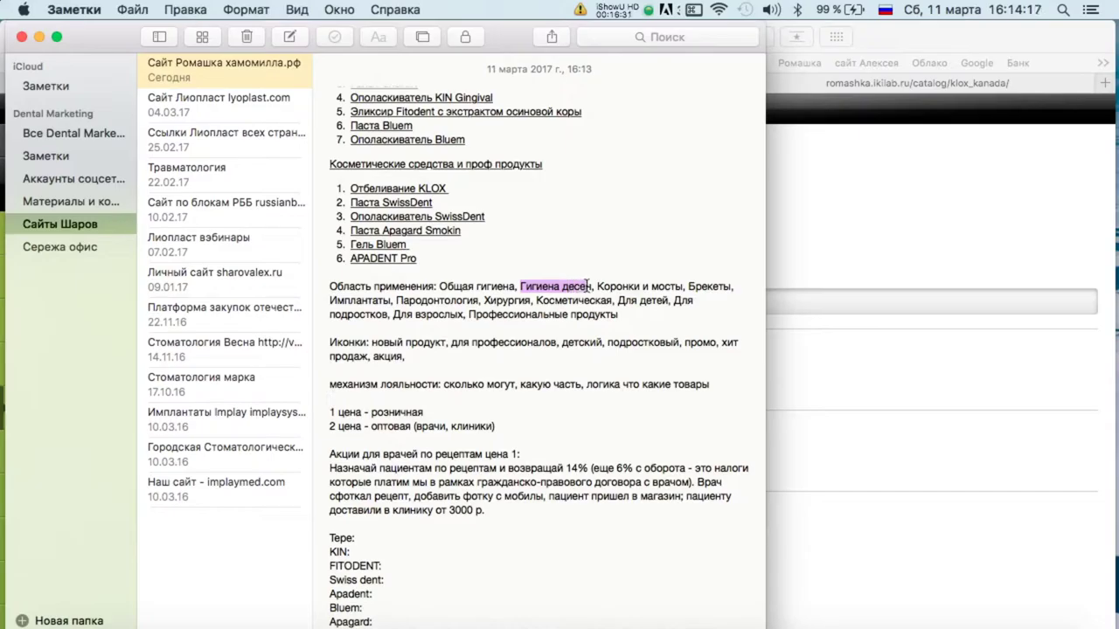
key("super+c")
left_click(874, 287)
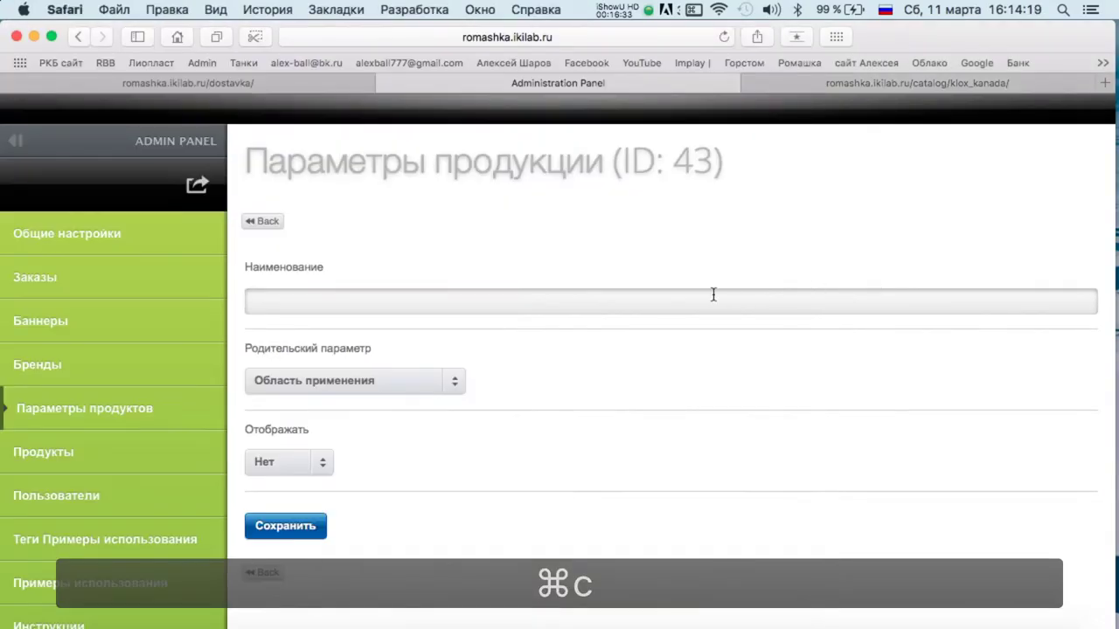
left_click(695, 295)
key("super+v")
left_click(299, 473)
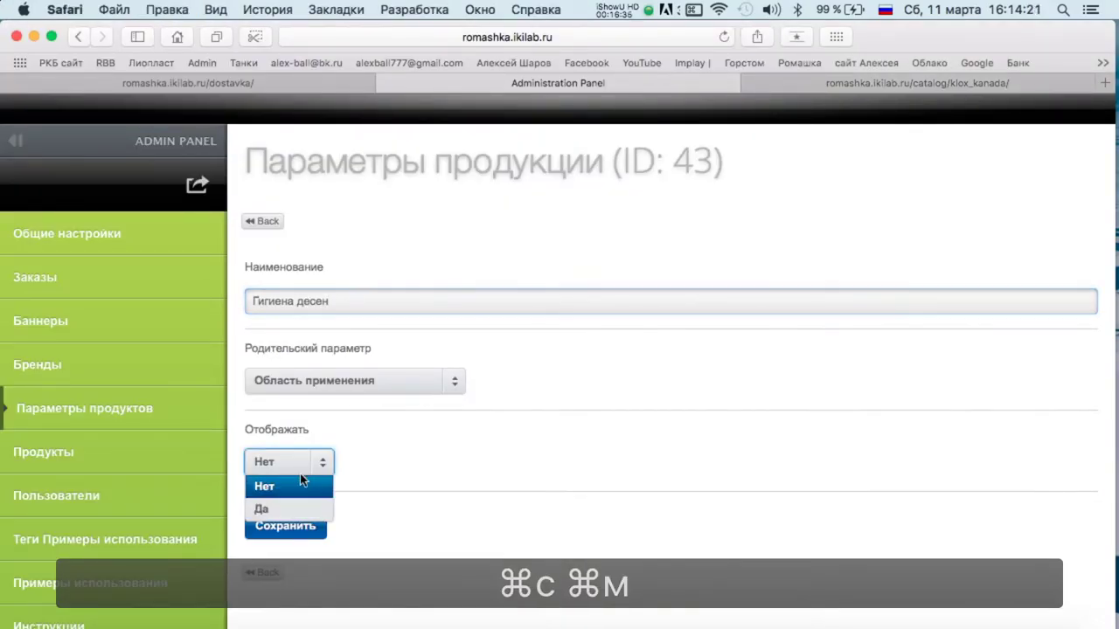
left_click(295, 507)
left_click(272, 523)
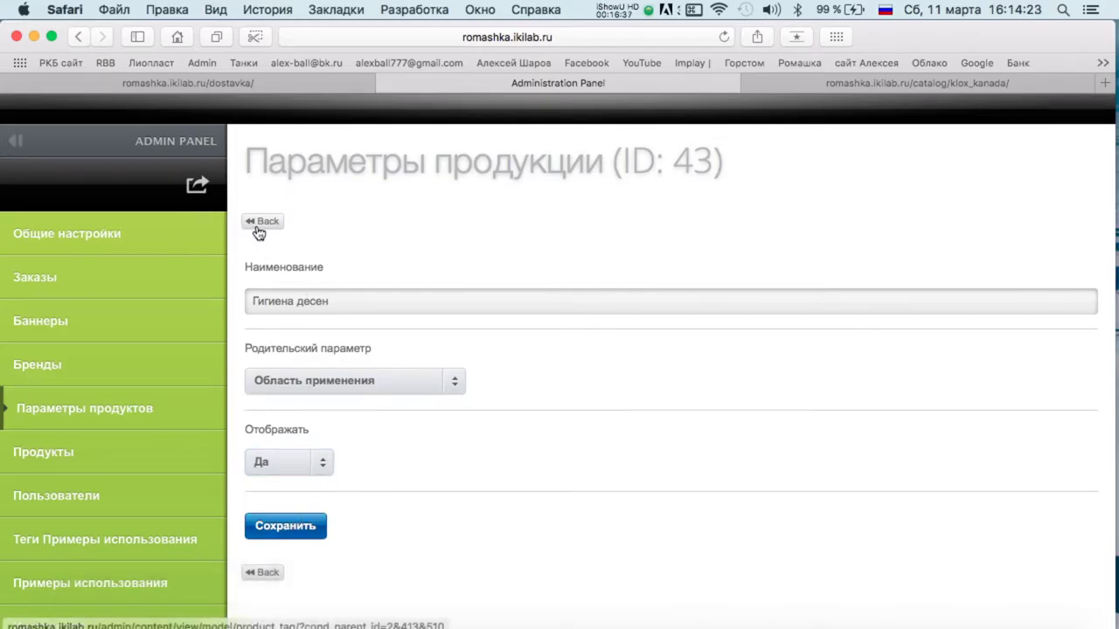
left_click(258, 226)
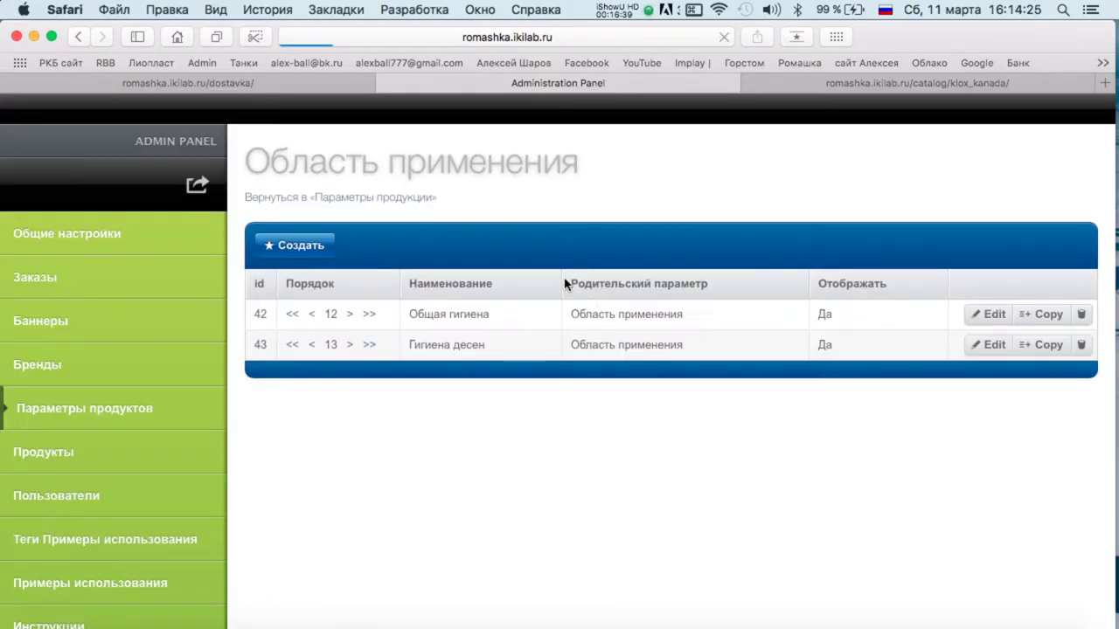
Add the value "Коронки и мосты" from Notes under "Область применения", set "Отображать" to "Да", save and return to the values list
key("ctrl+Up")
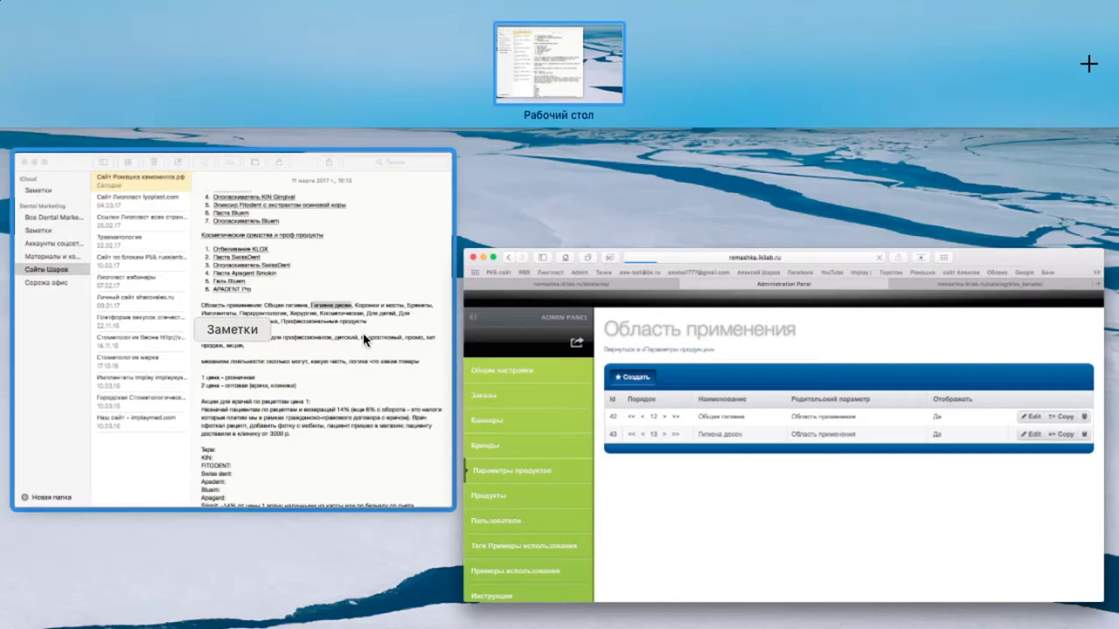
left_click(367, 268)
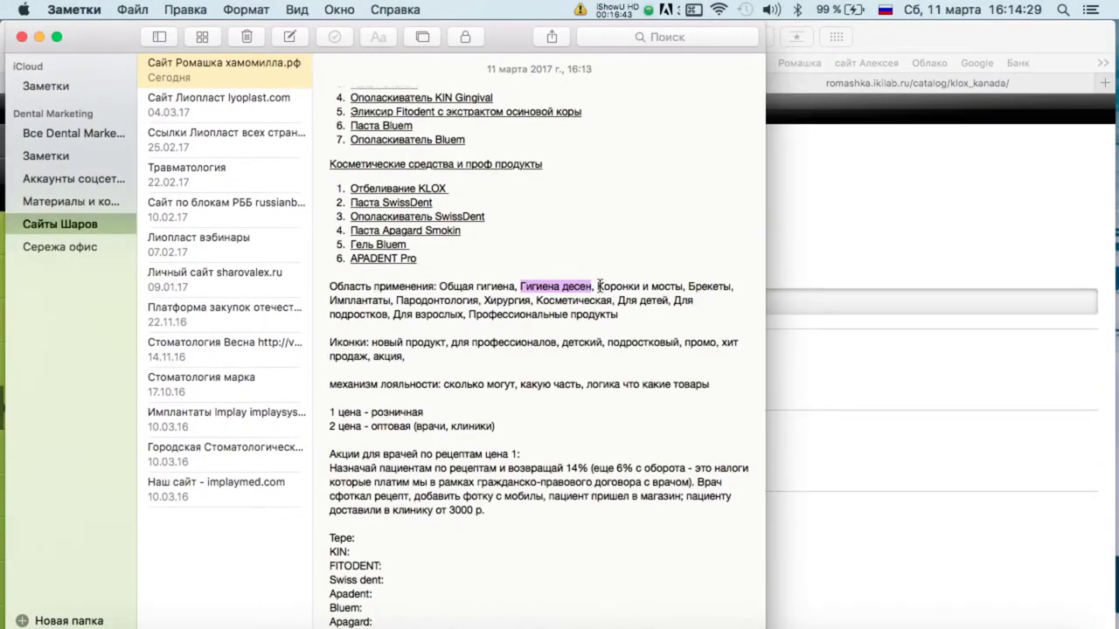
key("super+c")
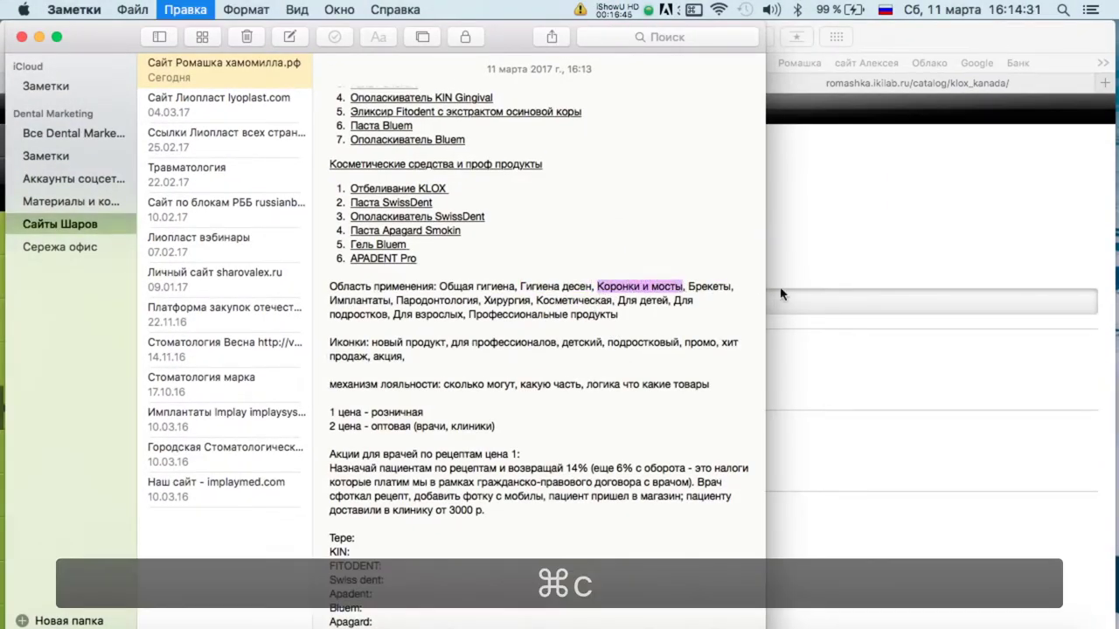
left_click(795, 298)
key("super+v")
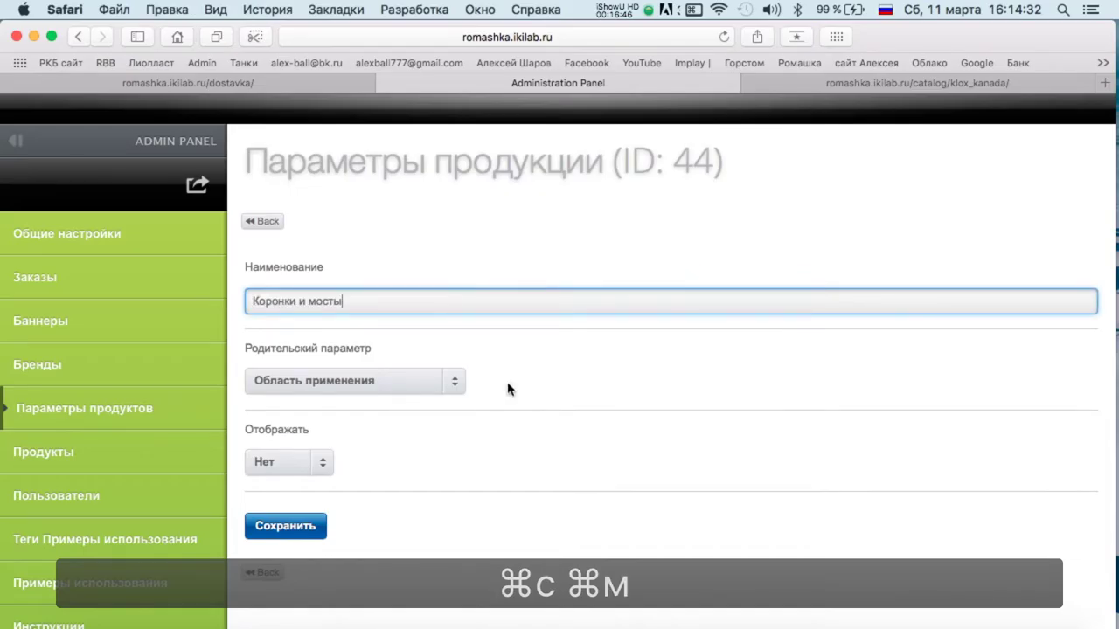
left_click(322, 463)
left_click(302, 521)
left_click(297, 525)
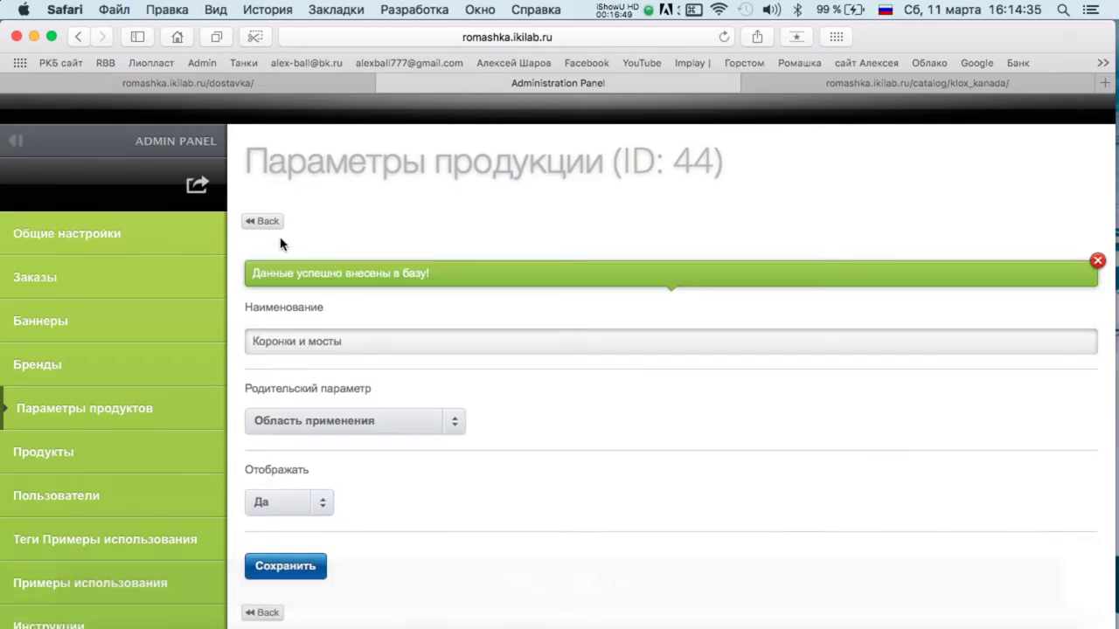
left_click(262, 220)
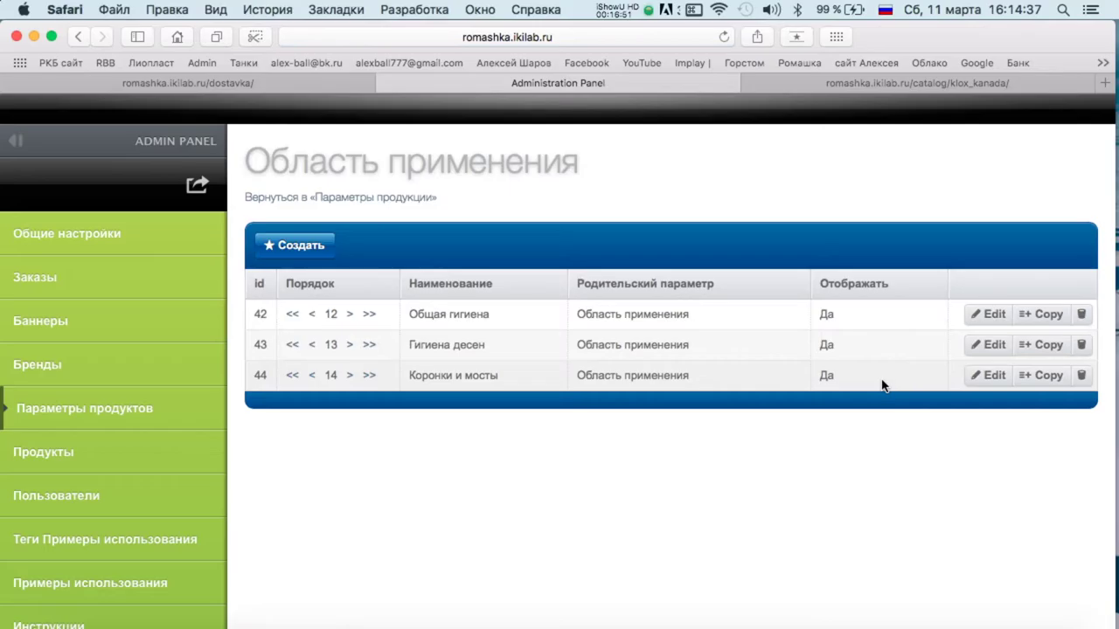
Create the "Область применения" value "Брекеты", copied from Notes, with "Отображать" set to "Да", and save it
left_click(293, 244)
mouse_move(11, 19)
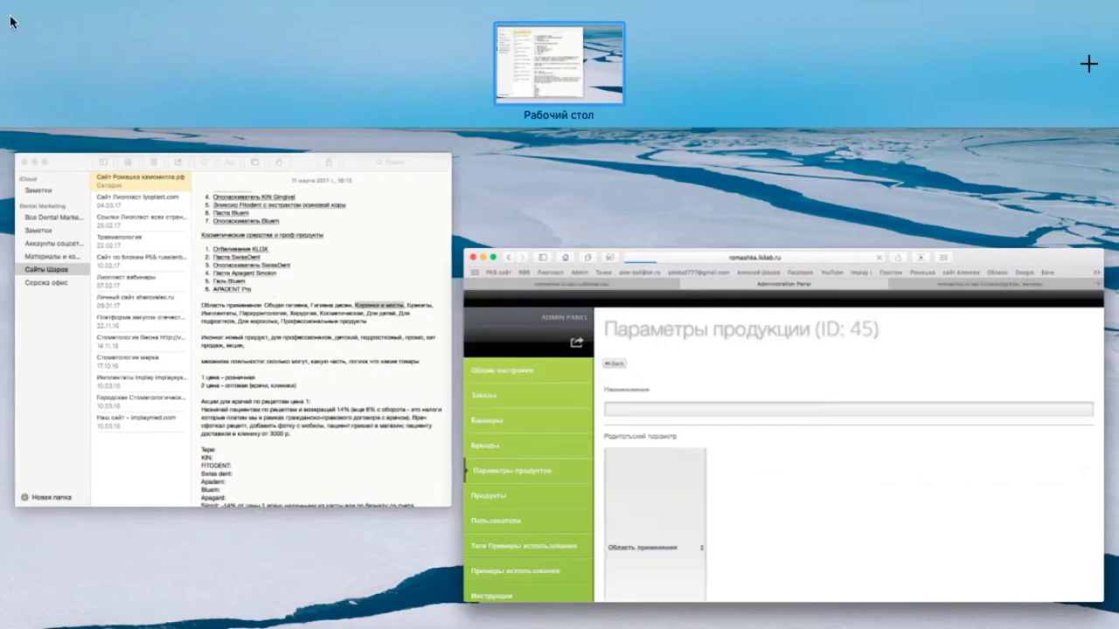
left_click(301, 320)
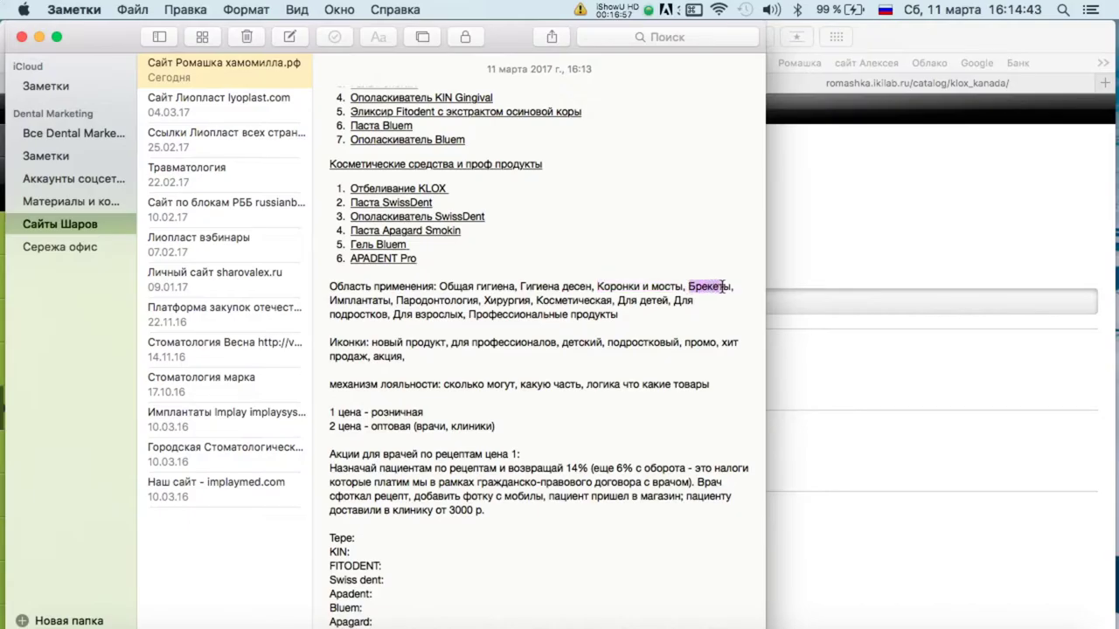
key("super+c")
left_click(809, 295)
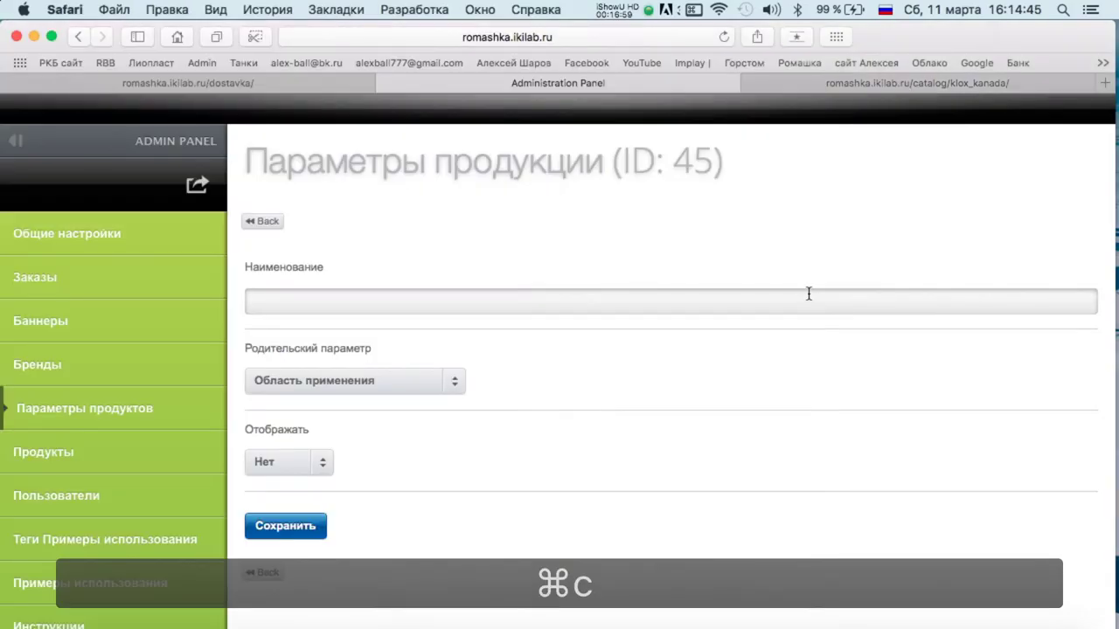
key("super+v")
left_click(284, 463)
left_click(271, 505)
left_click(285, 525)
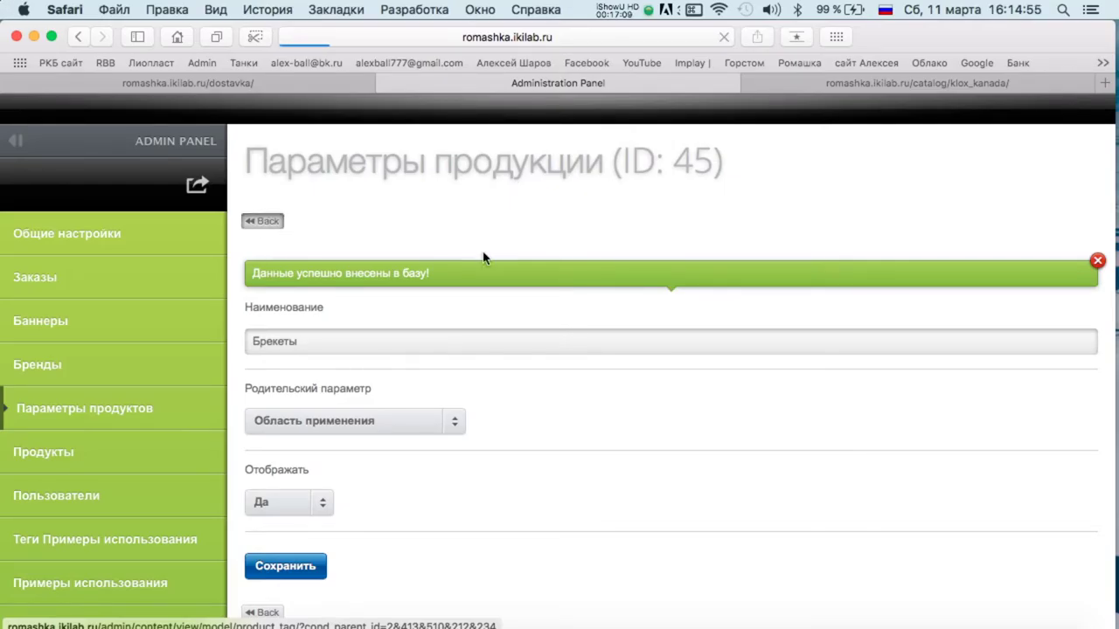
Add the value "Имплантаты" from Notes under "Область применения", set "Отображать" to "Да", save and return to the values list
key("ctrl+Up")
key("ctrl+Up")
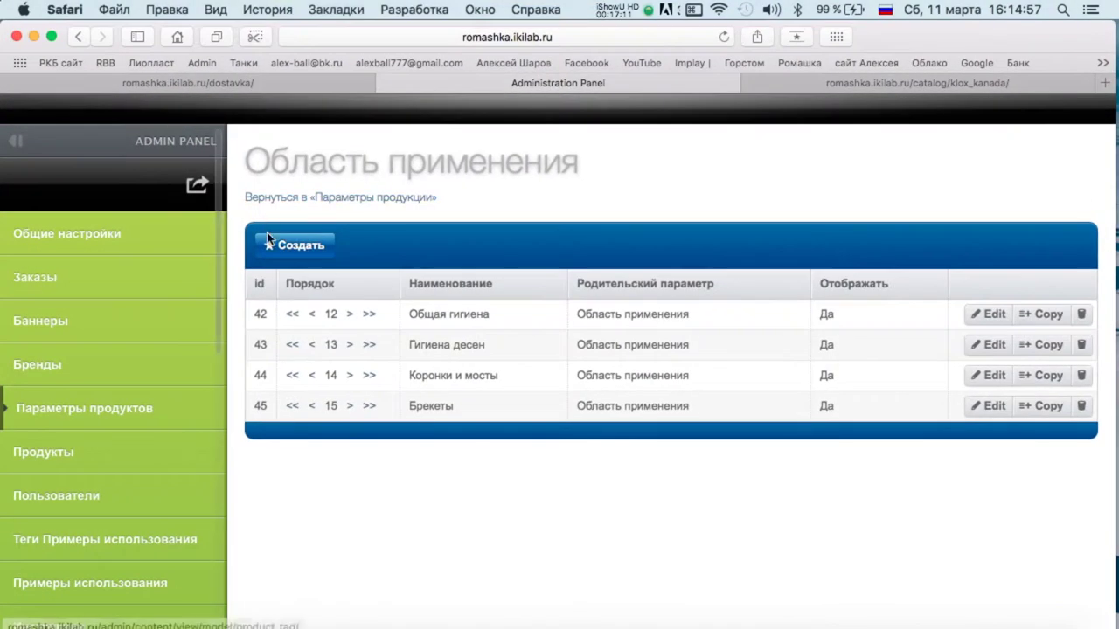
key("ctrl+Up")
left_click(428, 320)
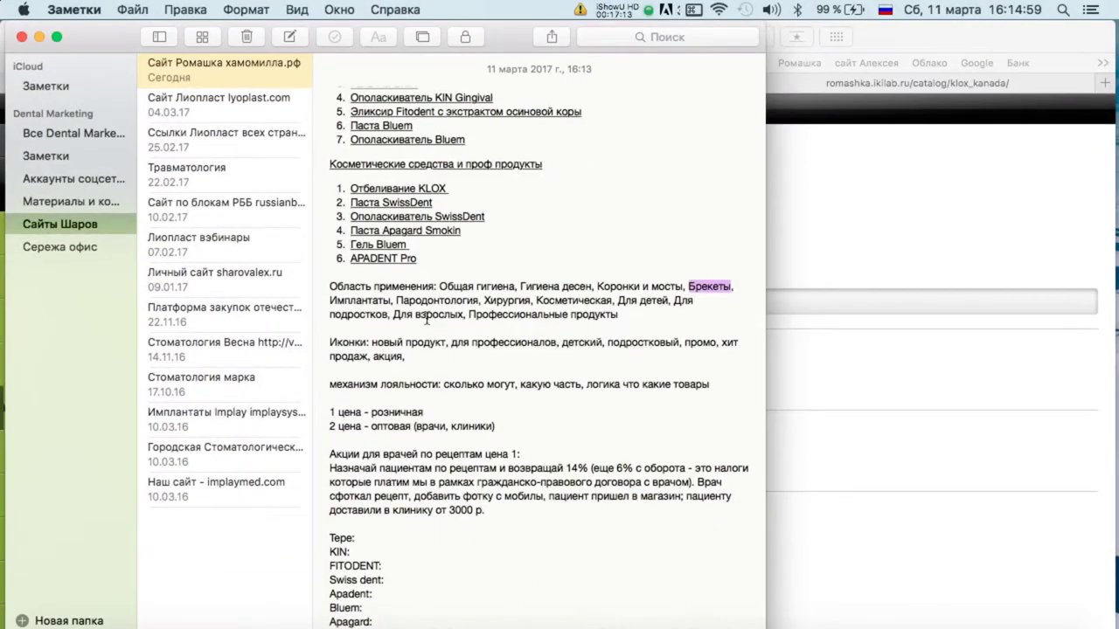
key("super+c")
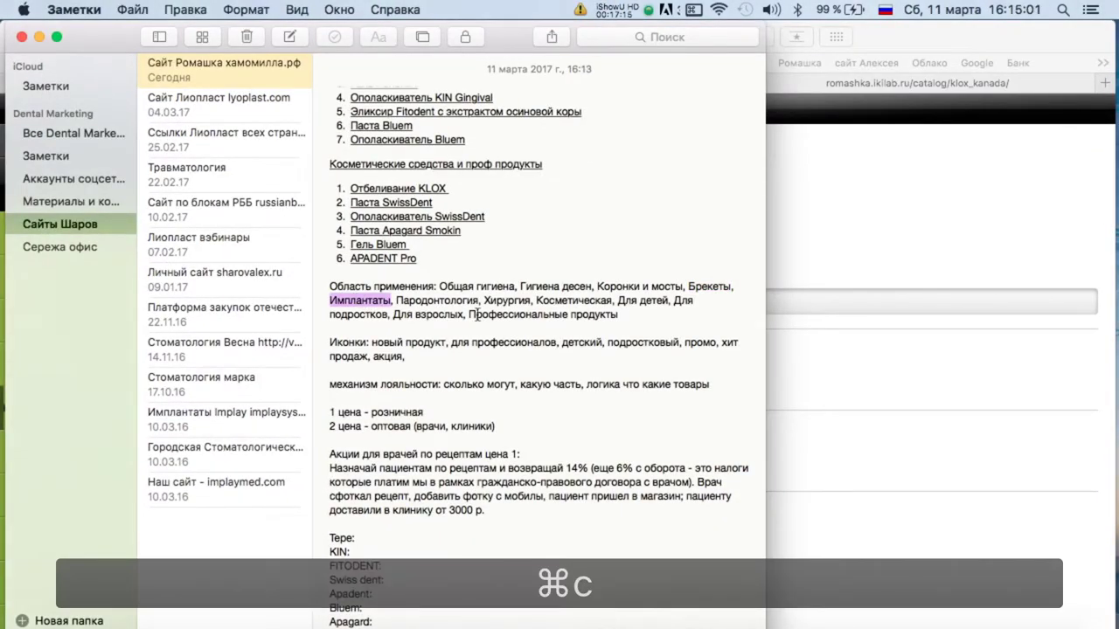
left_click(862, 320)
left_click(819, 301)
key("super+v")
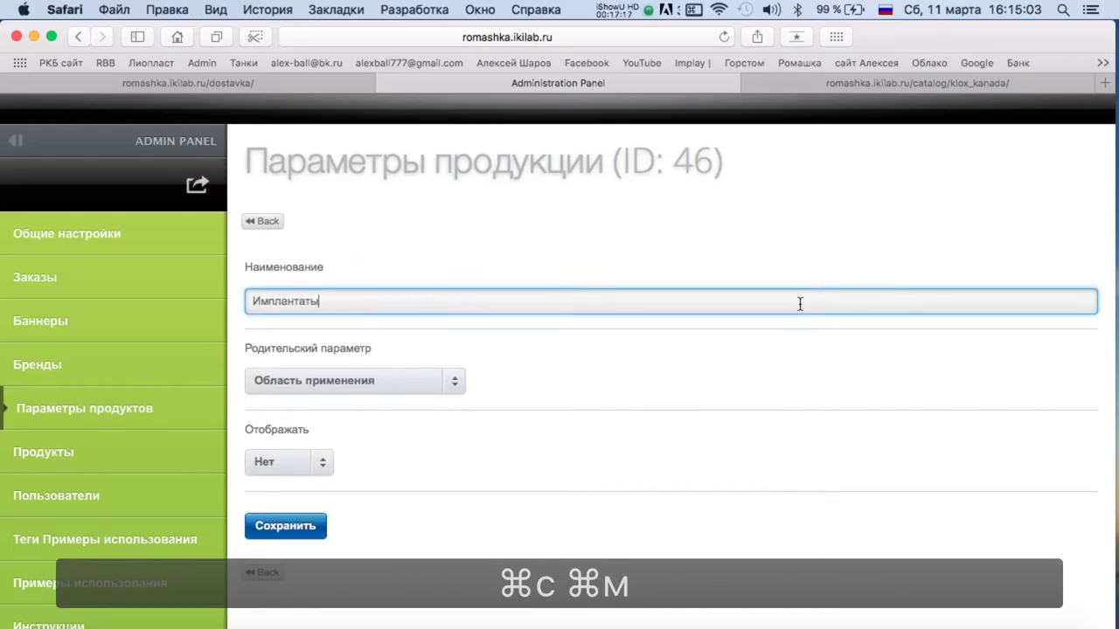
left_click(289, 462)
left_click(266, 507)
left_click(285, 526)
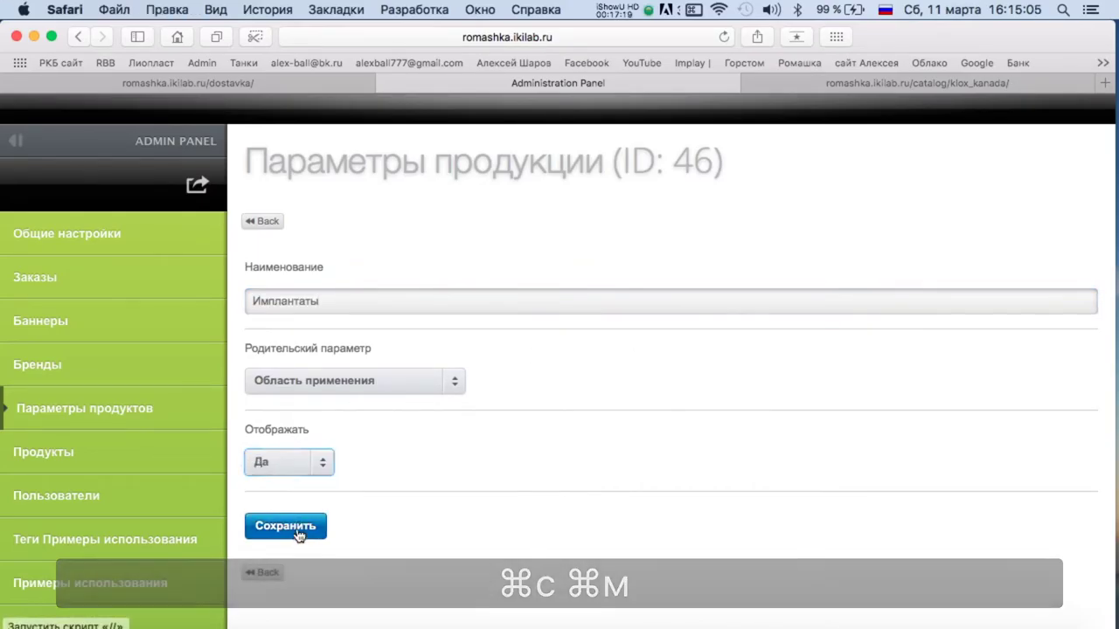
left_click(262, 224)
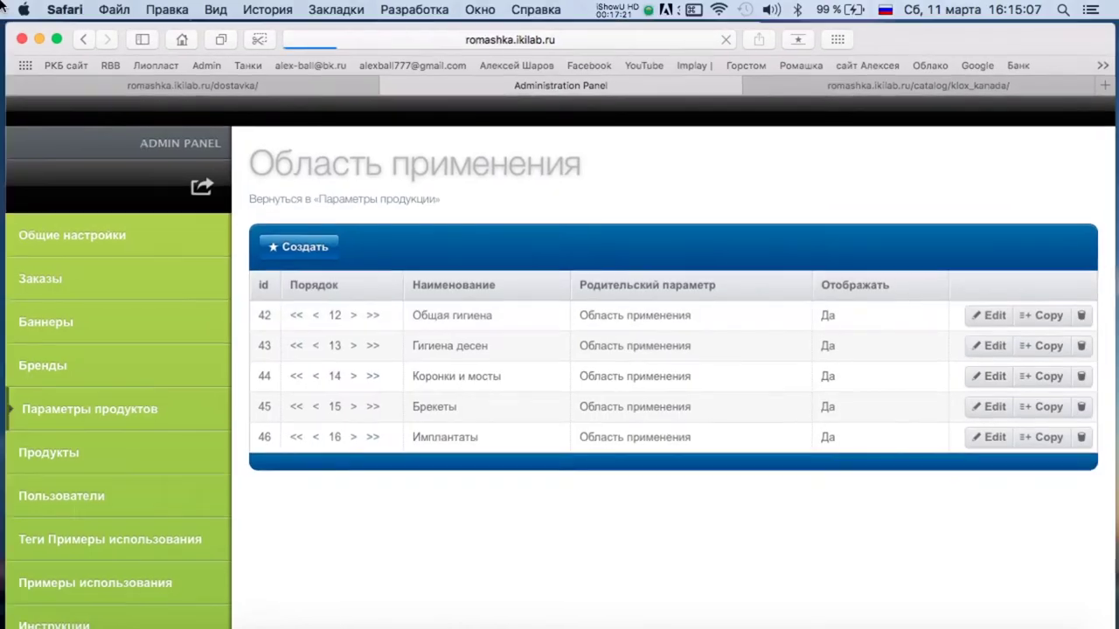
Copy "Пародонтология" from Notes into a new "Область применения" value, set "Отображать" to "Да", save and return to the values list
key("ctrl+Up")
left_click(240, 302)
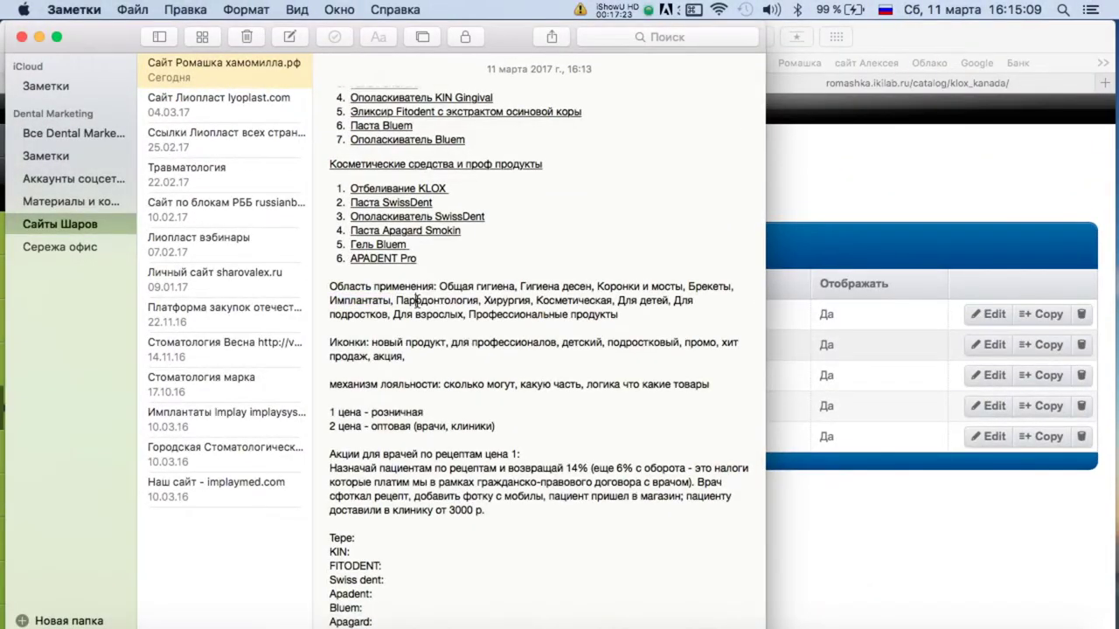
key("super+c")
left_click(868, 188)
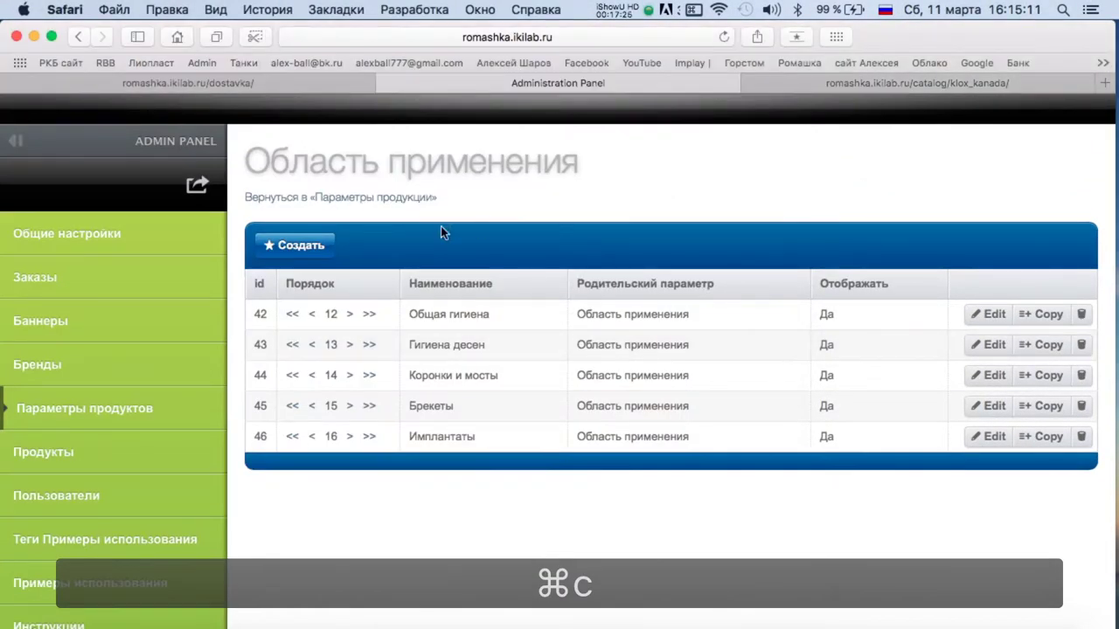
left_click(293, 246)
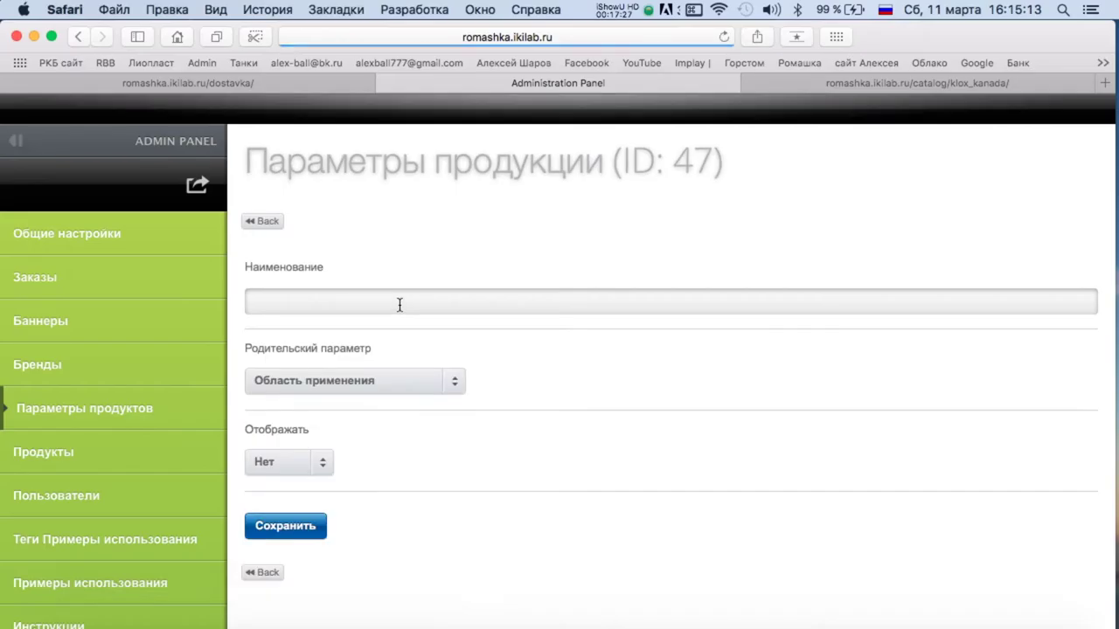
left_click(399, 304)
key("super+v")
left_click(300, 462)
left_click(263, 506)
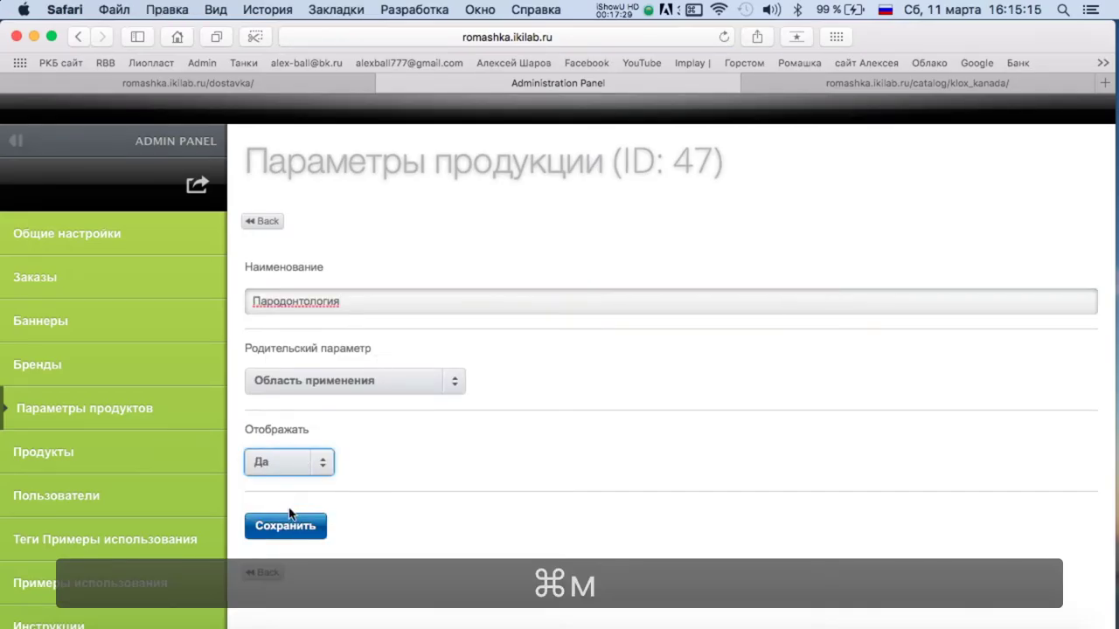
left_click(285, 525)
left_click(264, 221)
Create the "Область применения" value "Хирургия", copied from Notes, with "Отображать" set to "Да", and save it
key("ctrl+Up")
left_click(178, 336)
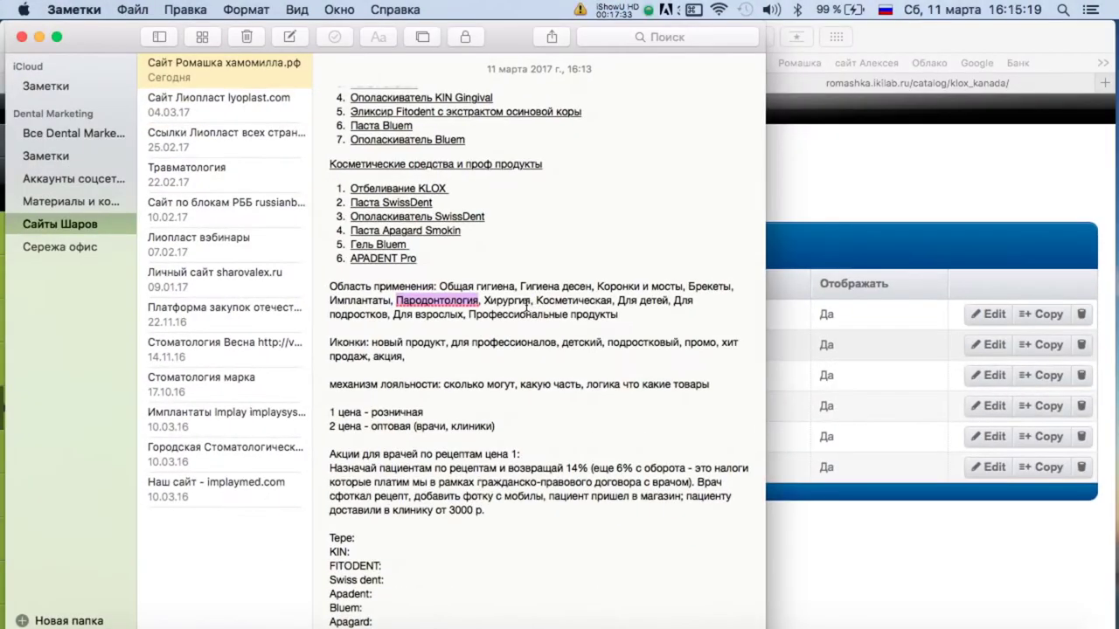
key("super+c")
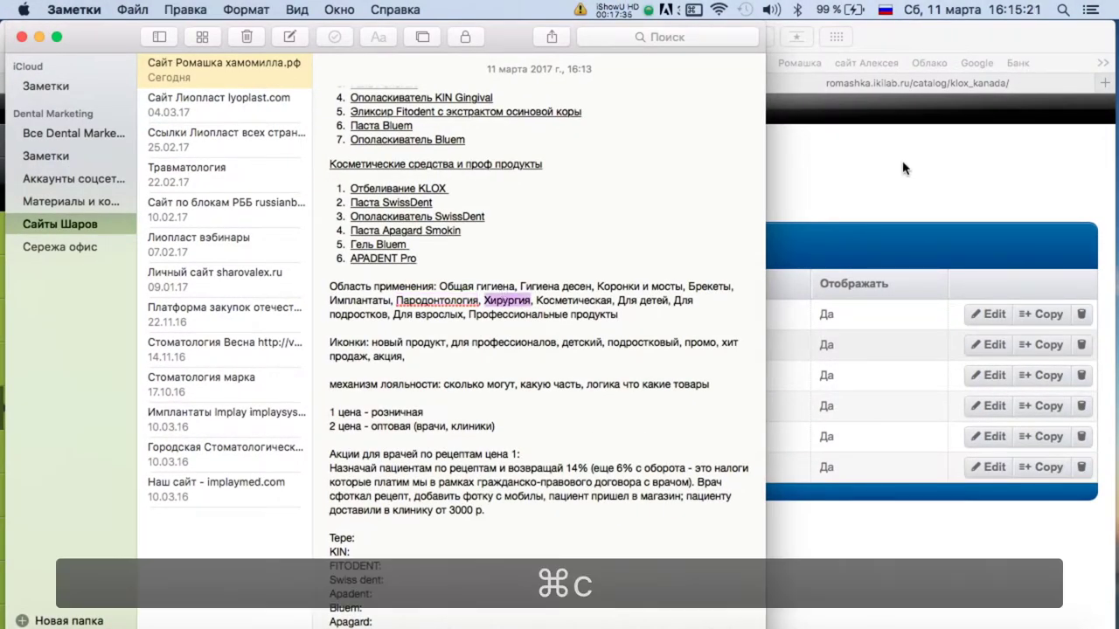
left_click(940, 160)
left_click(294, 245)
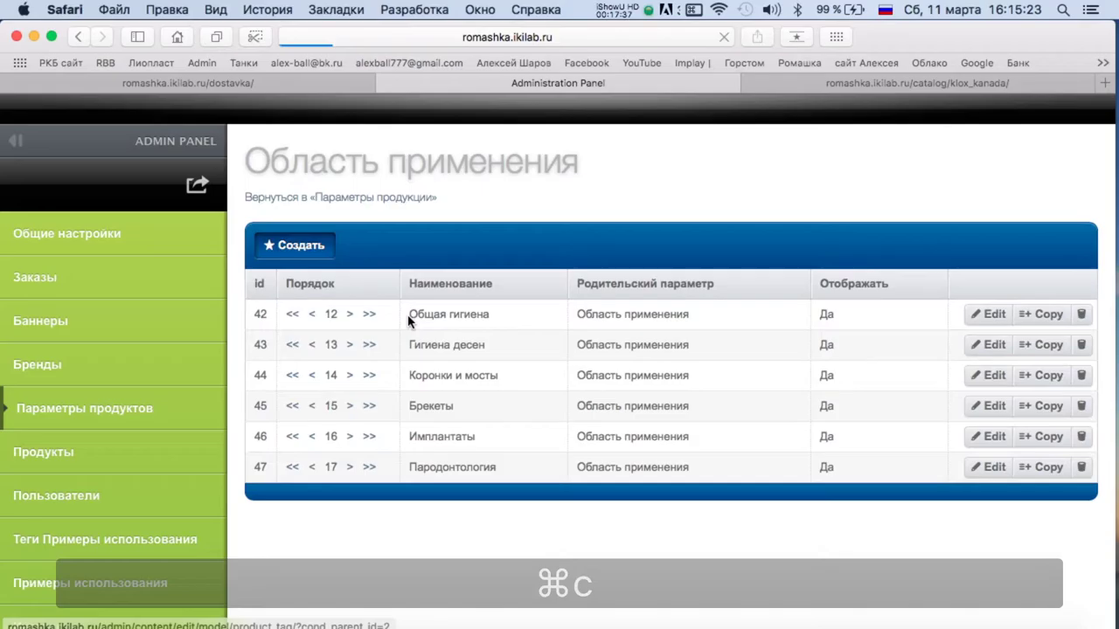
left_click(346, 306)
key("super+v")
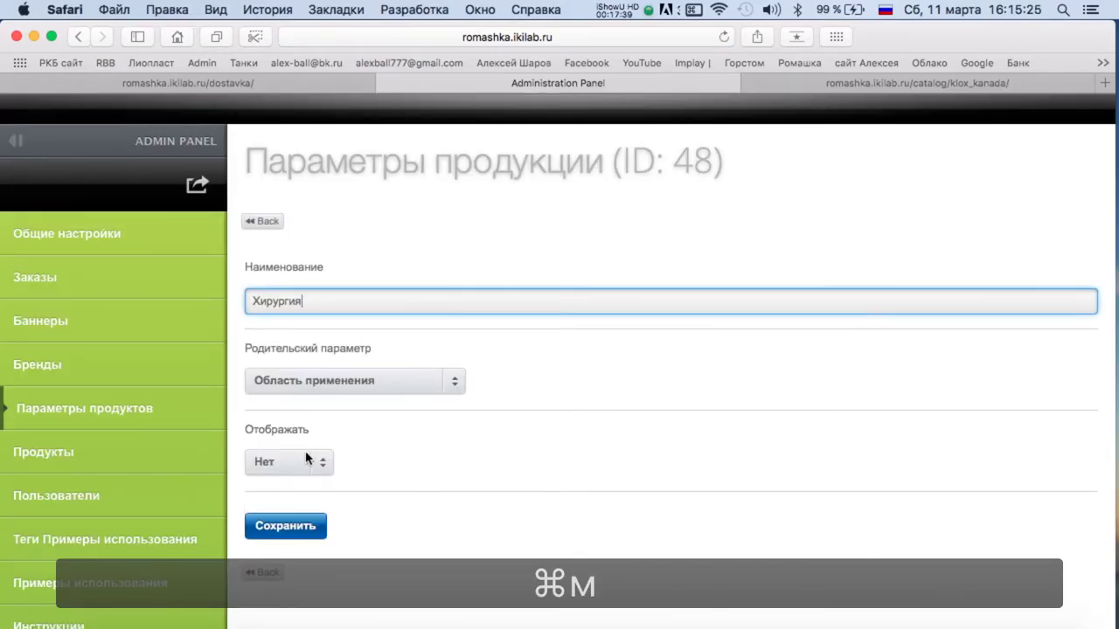
left_click(301, 462)
left_click(286, 512)
left_click(285, 526)
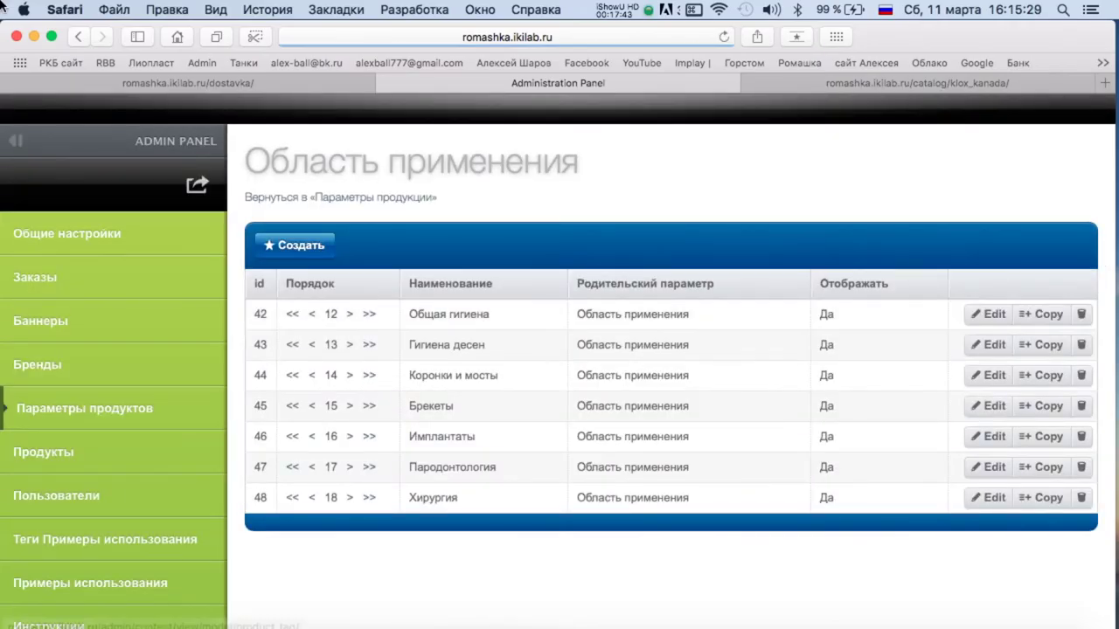
Add the value "Косметическая" from Notes under "Область применения", set "Отображать" to "Да" and save it
key("ctrl+Up")
left_click(341, 249)
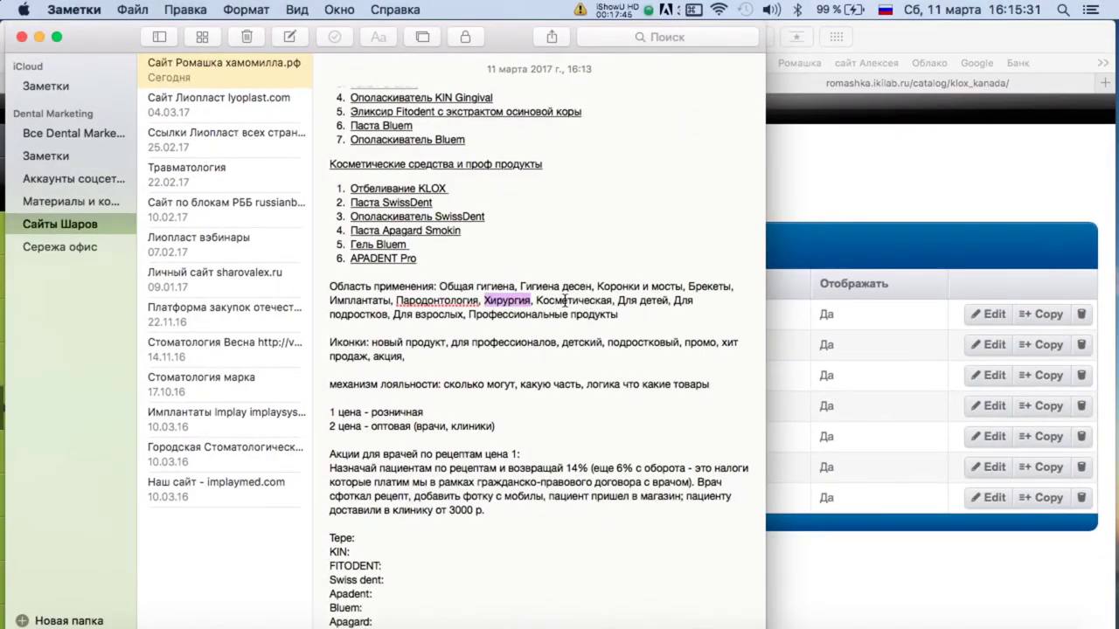
key("super+c")
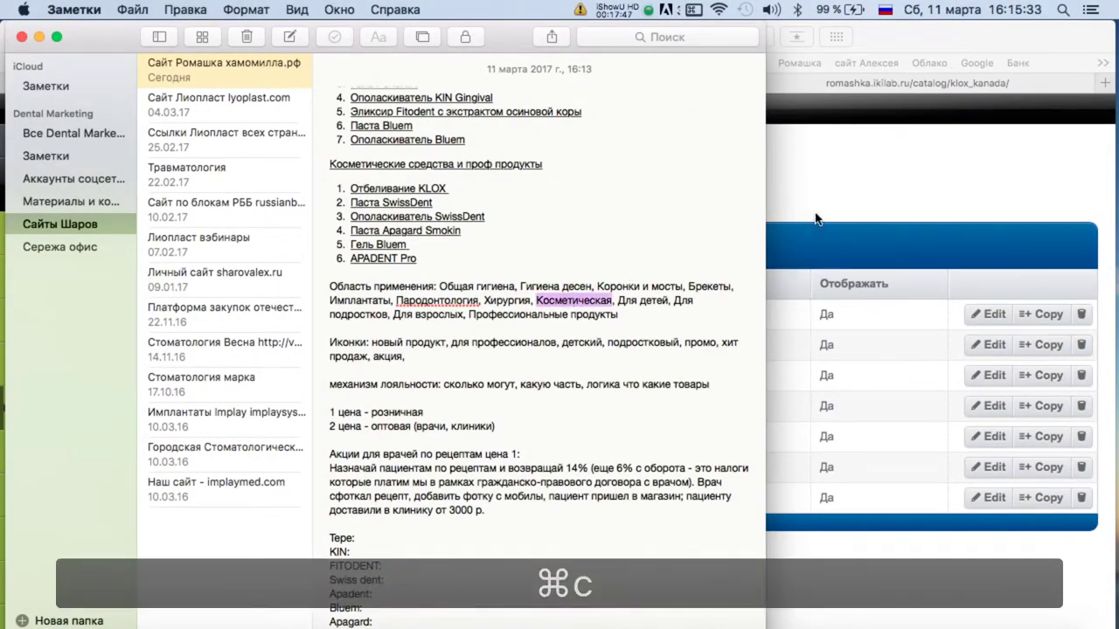
left_click(880, 181)
left_click(297, 245)
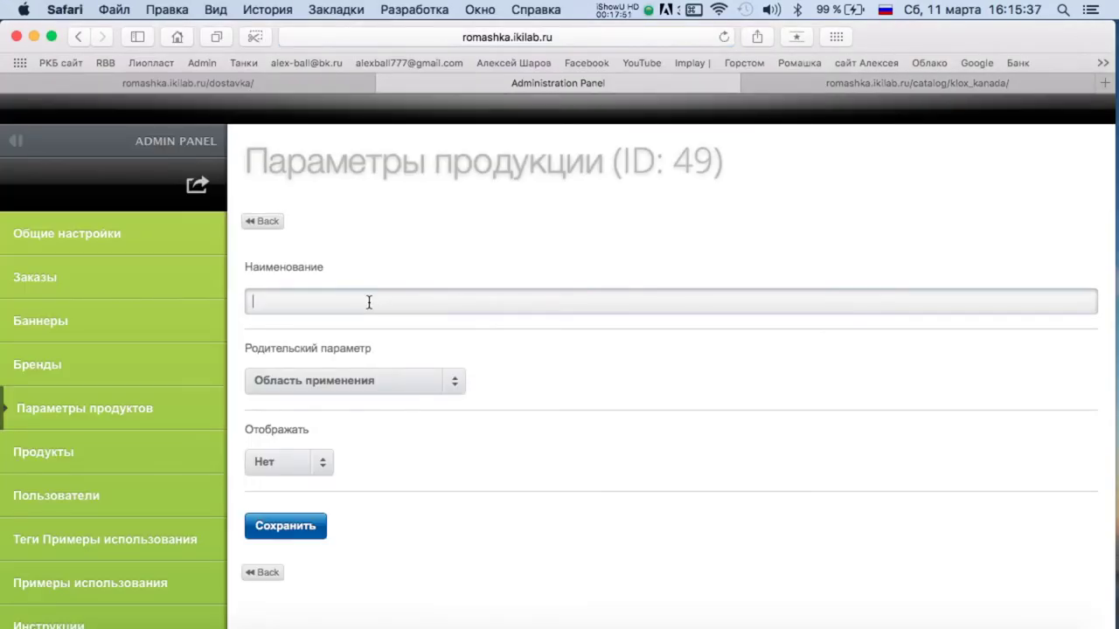
left_click(369, 302)
key("super+v")
left_click(297, 461)
left_click(266, 507)
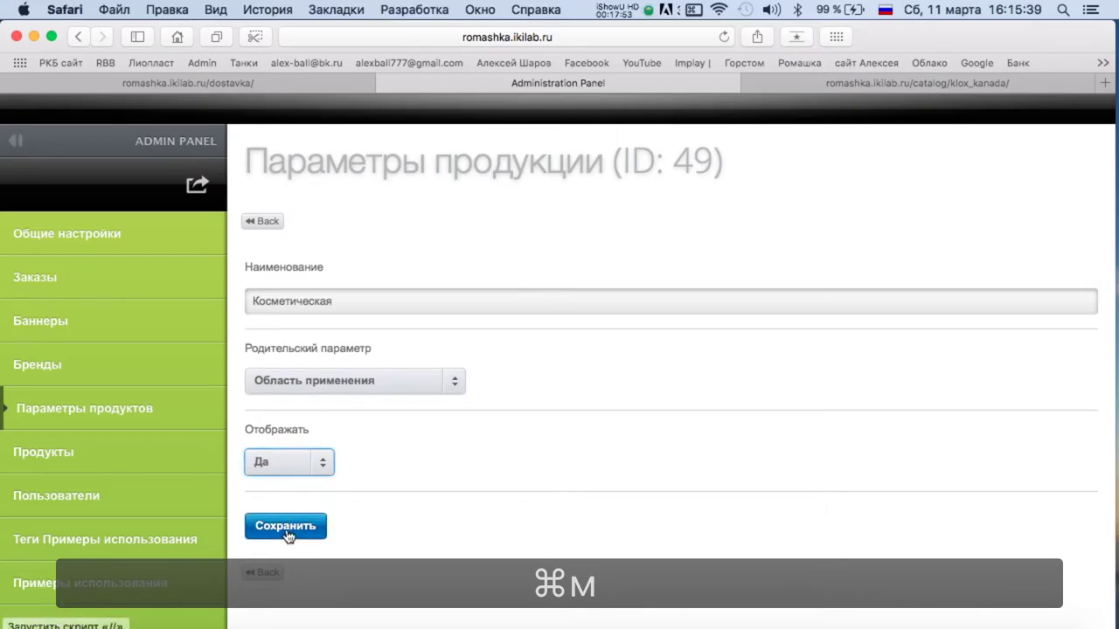
left_click(285, 525)
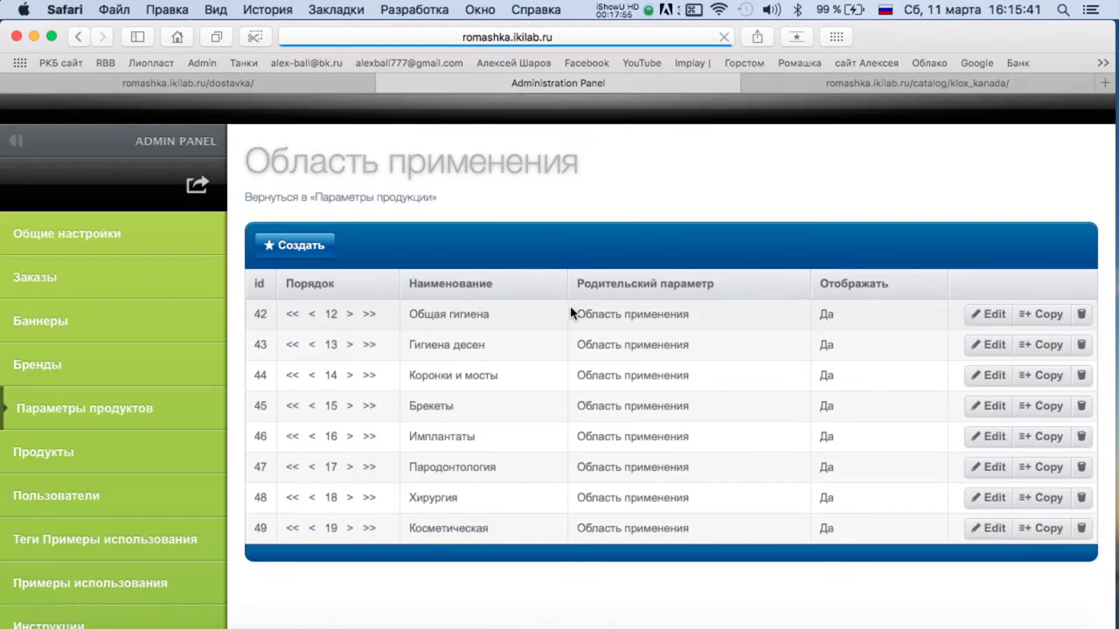
Create the "Область применения" value "Для детей", copied from Notes, with "Отображать" set to "Да", and save it
key("ctrl+Up")
left_click(356, 352)
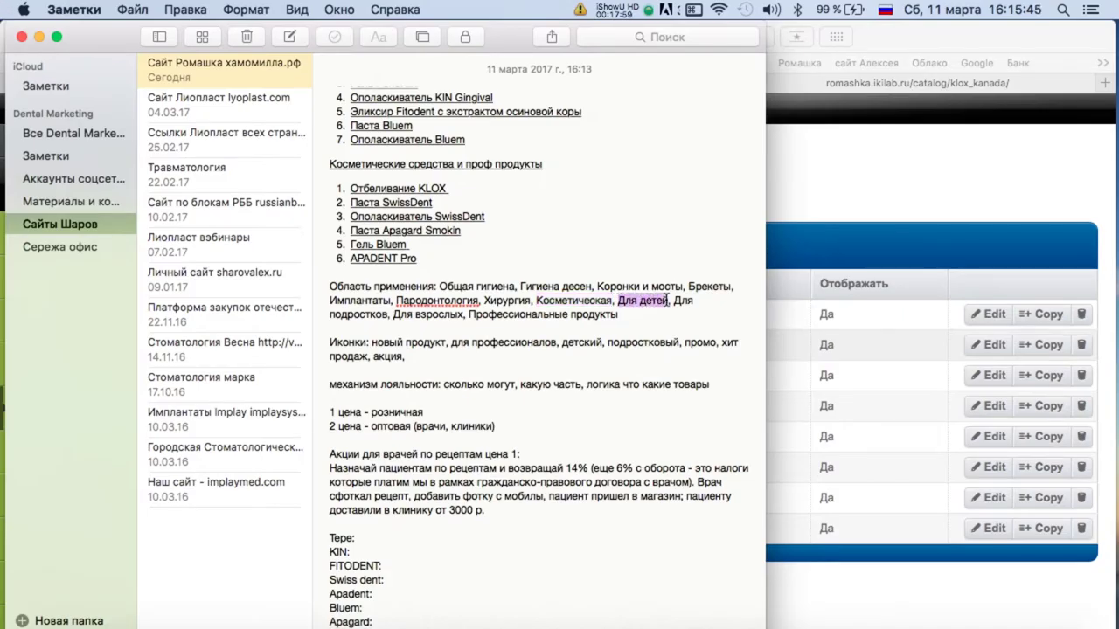
key("super+c")
left_click(833, 212)
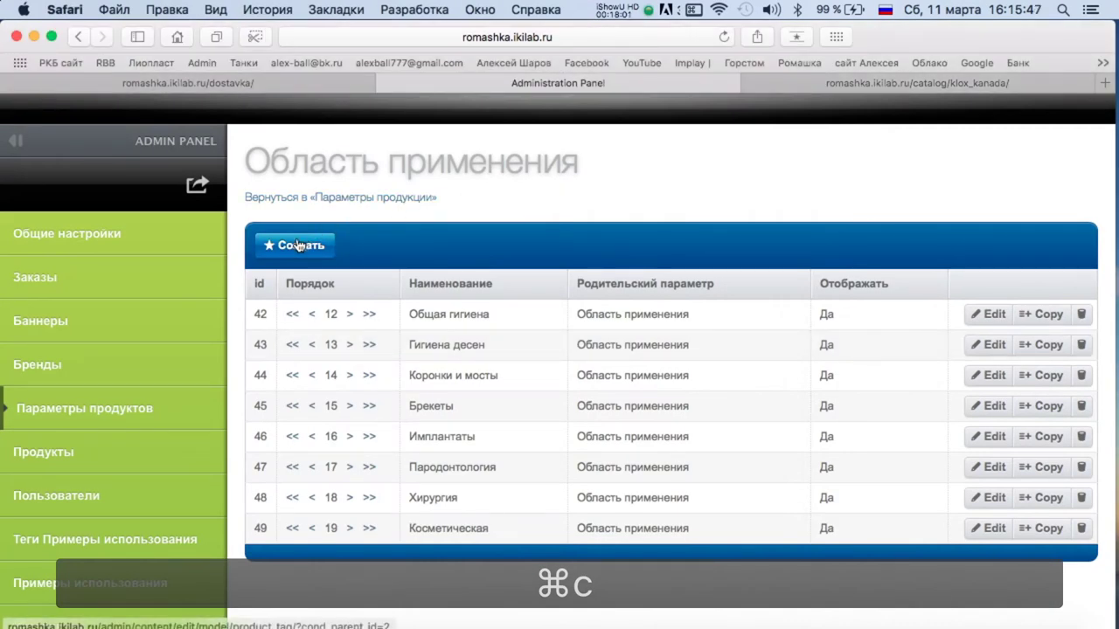
left_click(519, 292)
left_click(426, 301)
key("super+v")
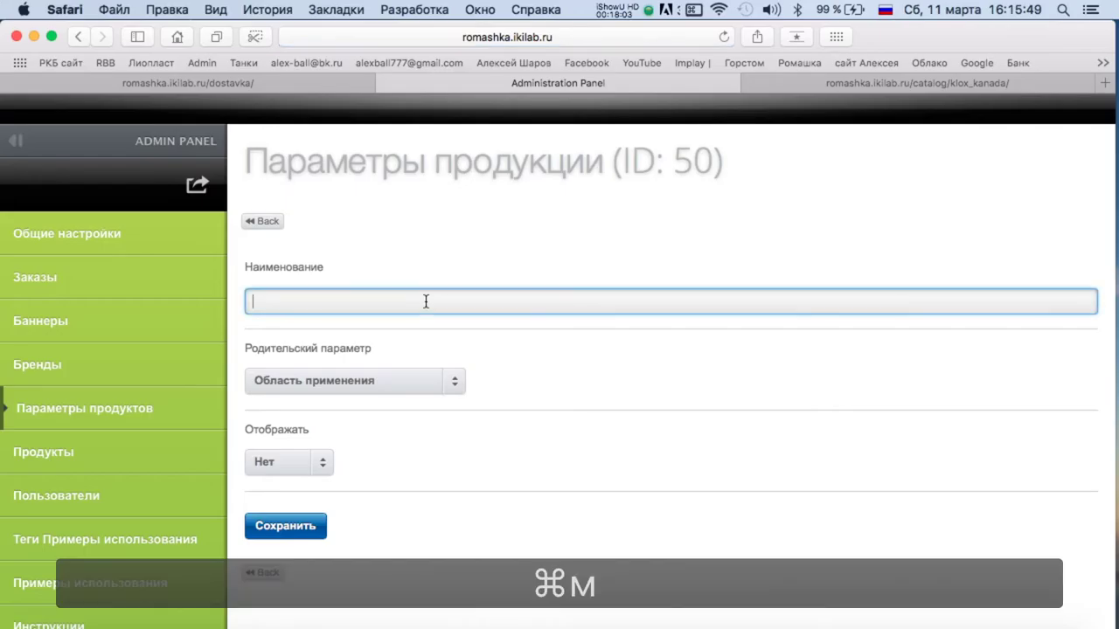
left_click(281, 465)
left_click(283, 502)
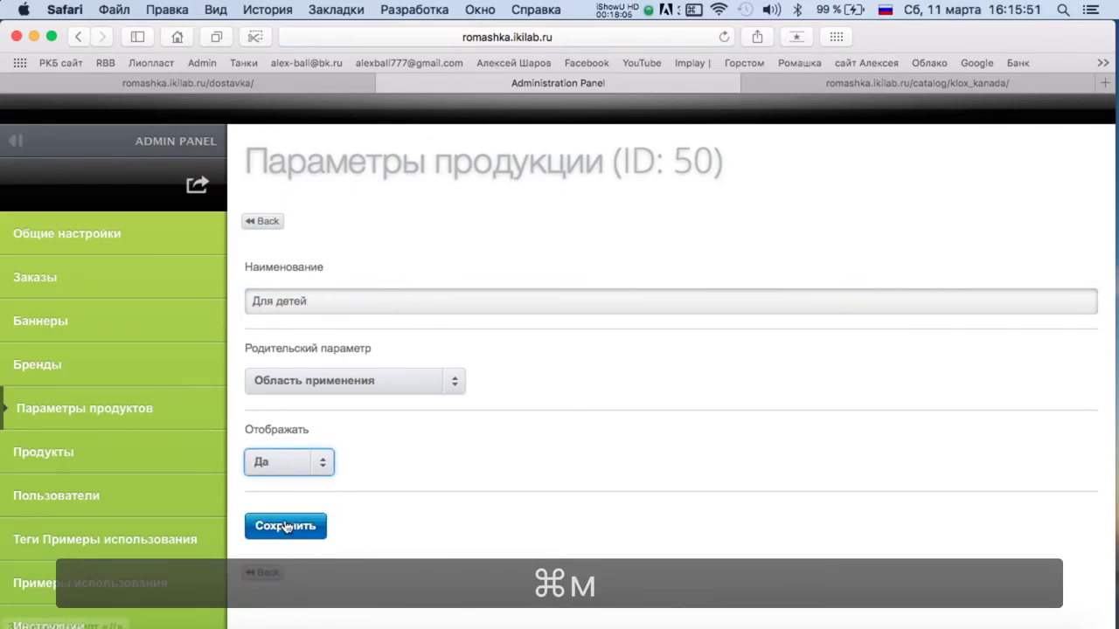
left_click(285, 525)
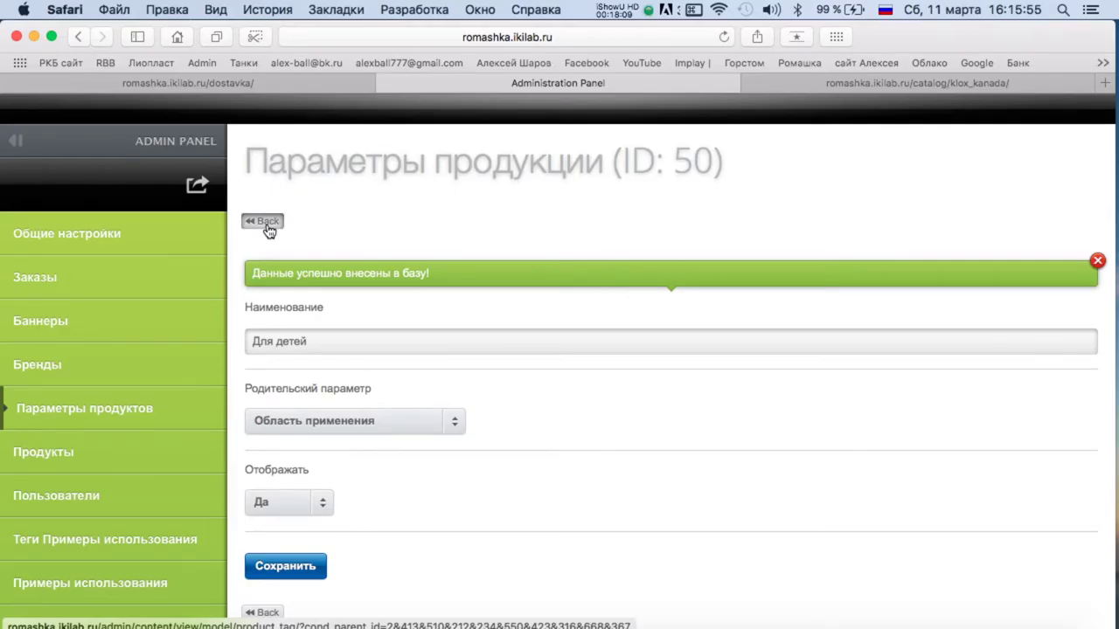
Create the "Область применения" value "Для подростков", copied from Notes, with "Отображать" set to "Да", save it and return to the values list
key("ctrl+Up")
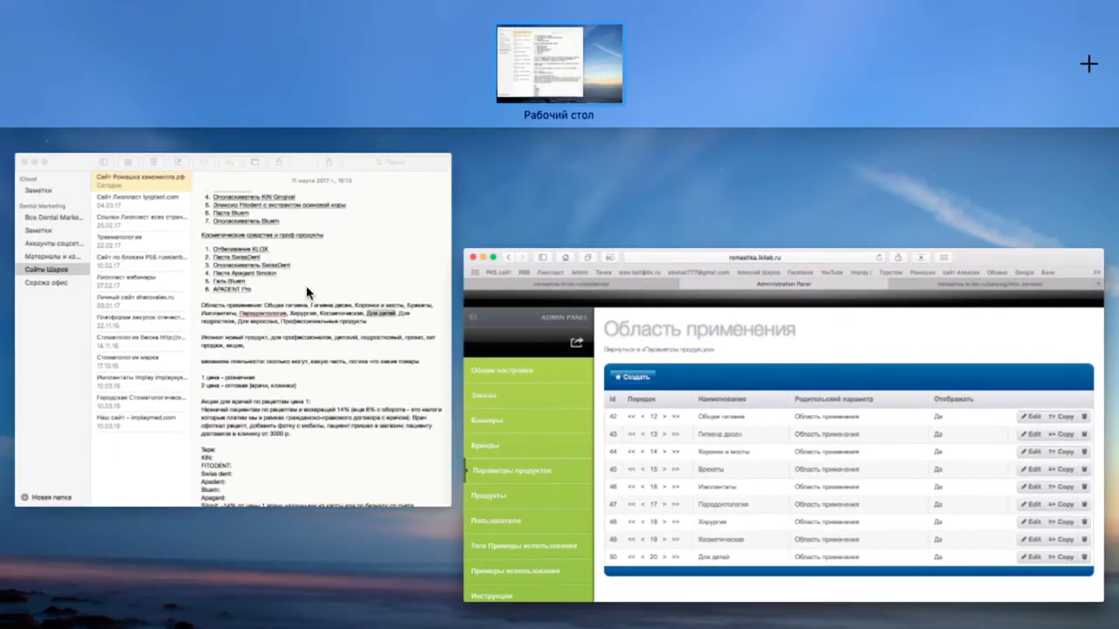
left_click(233, 329)
left_click_drag(674, 302, 387, 316)
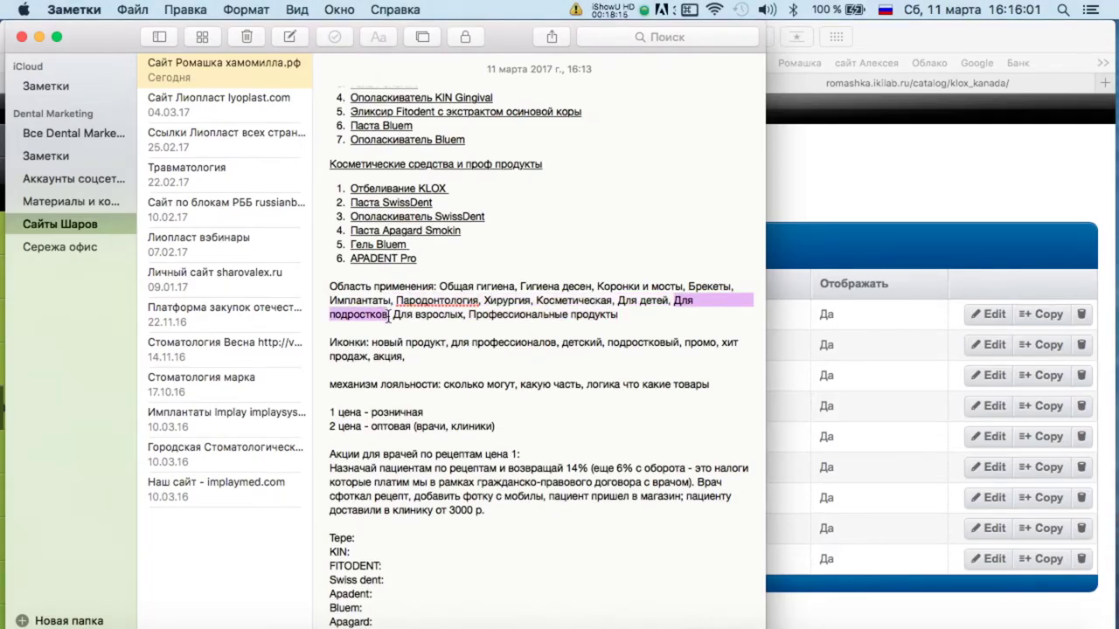
key("super+c")
left_click(823, 183)
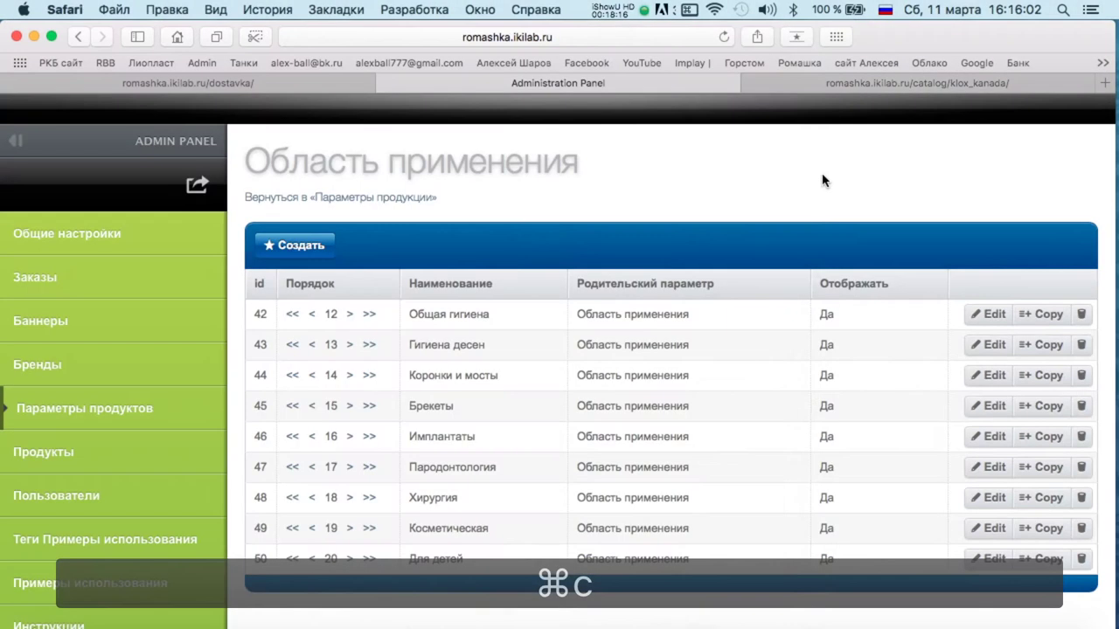
left_click(318, 248)
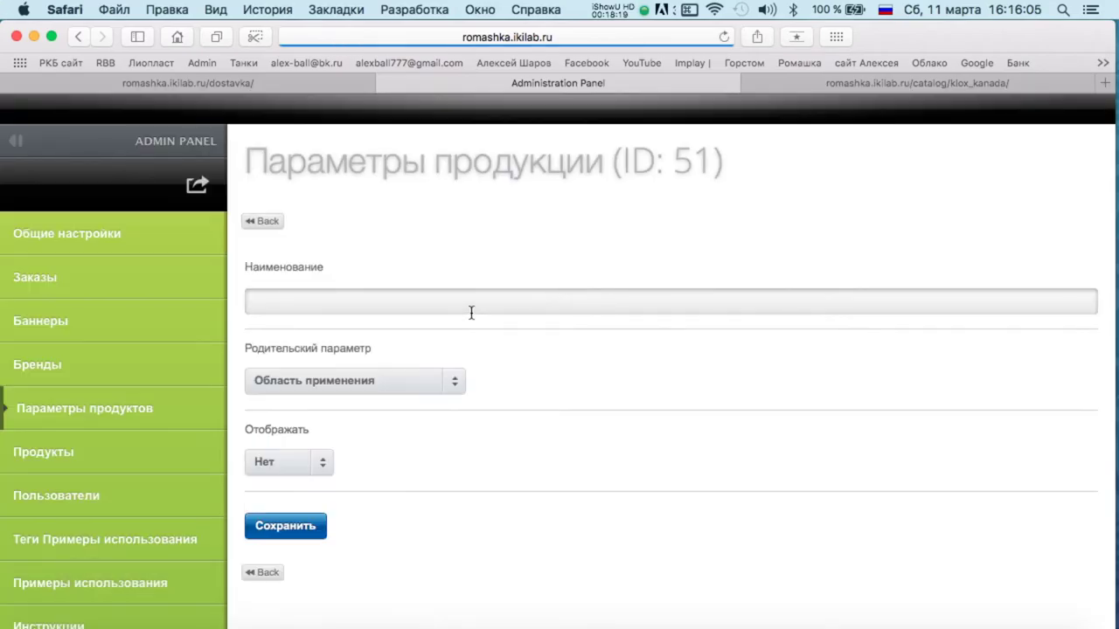
left_click(468, 305)
key("super+m")
key("super+v")
left_click(307, 465)
left_click(304, 512)
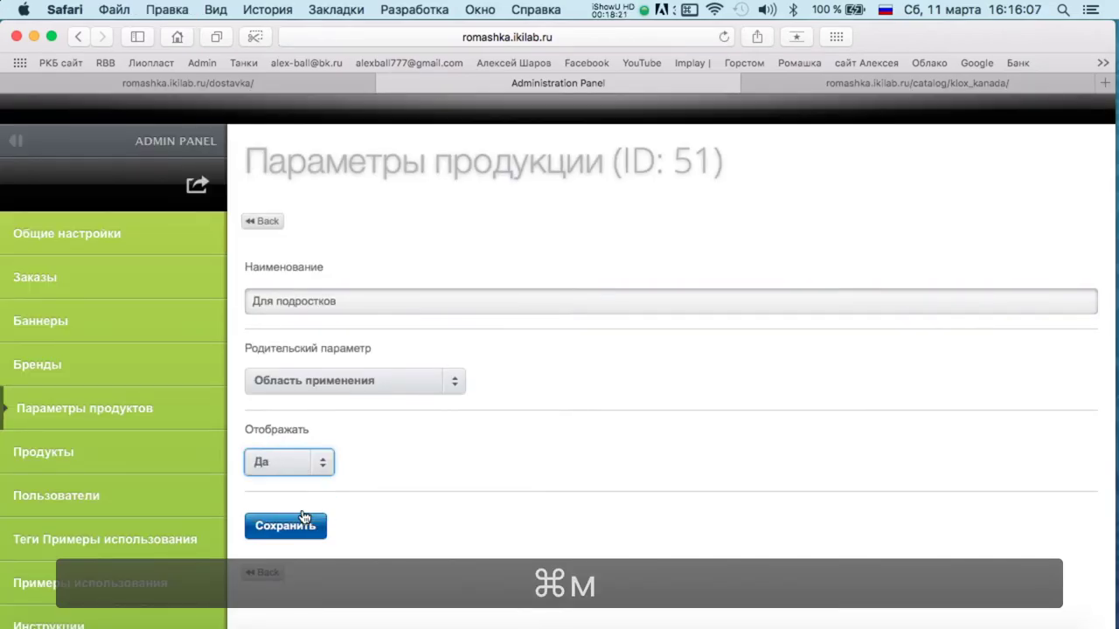
left_click(262, 221)
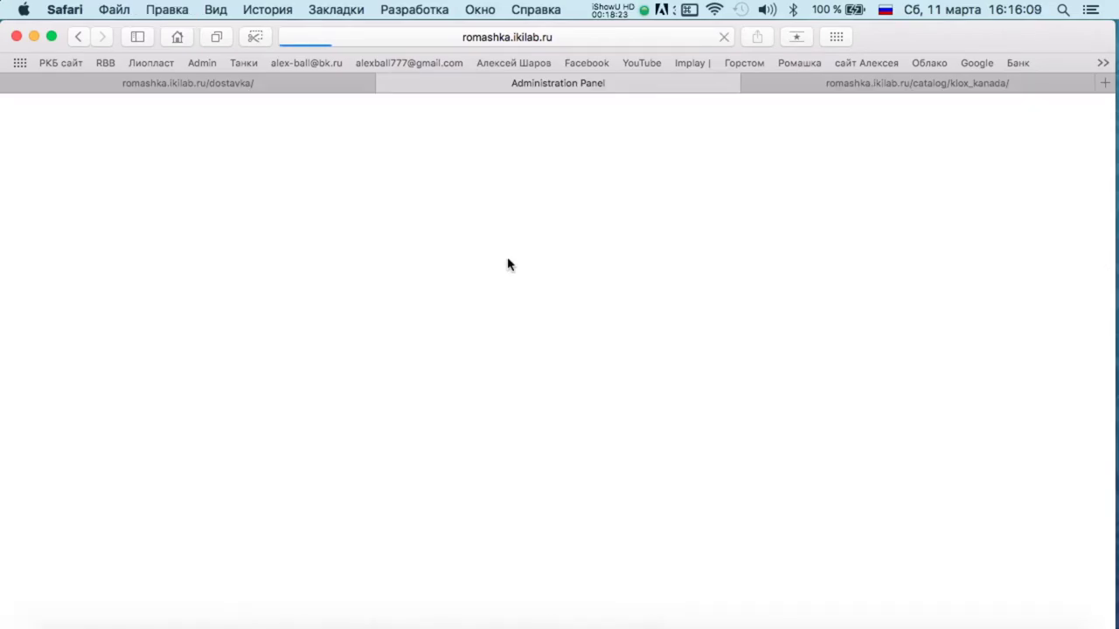
Copy "Для взрослых" from Notes into a new "Область применения" value, set "Отображать" to "Да", save and return to the values list
mouse_move(2, 4)
left_click(331, 230)
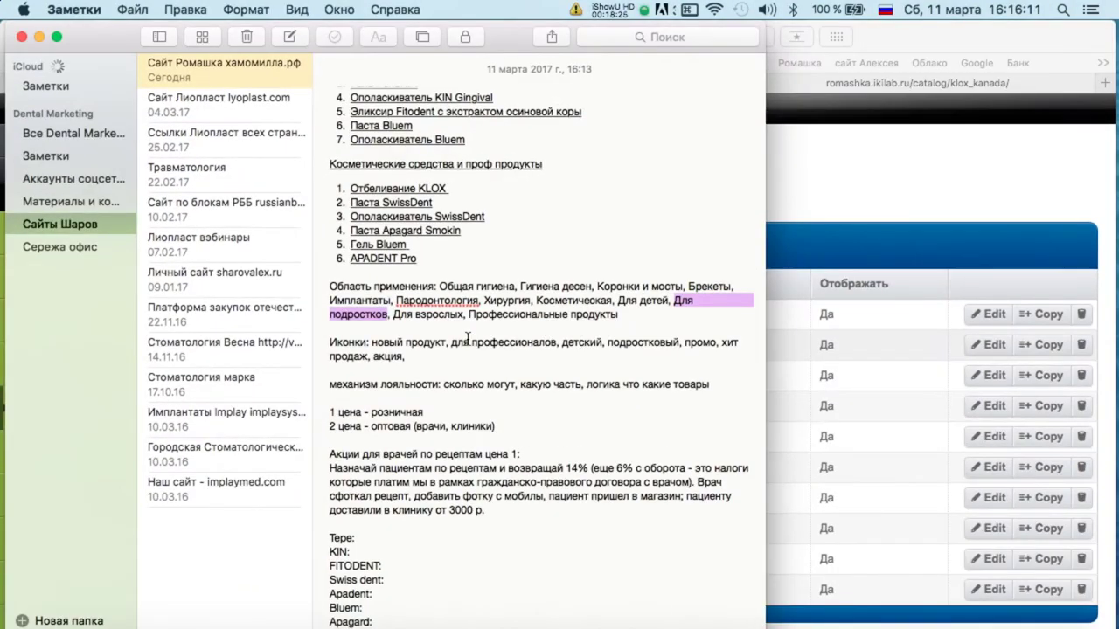
left_click_drag(393, 316, 416, 318)
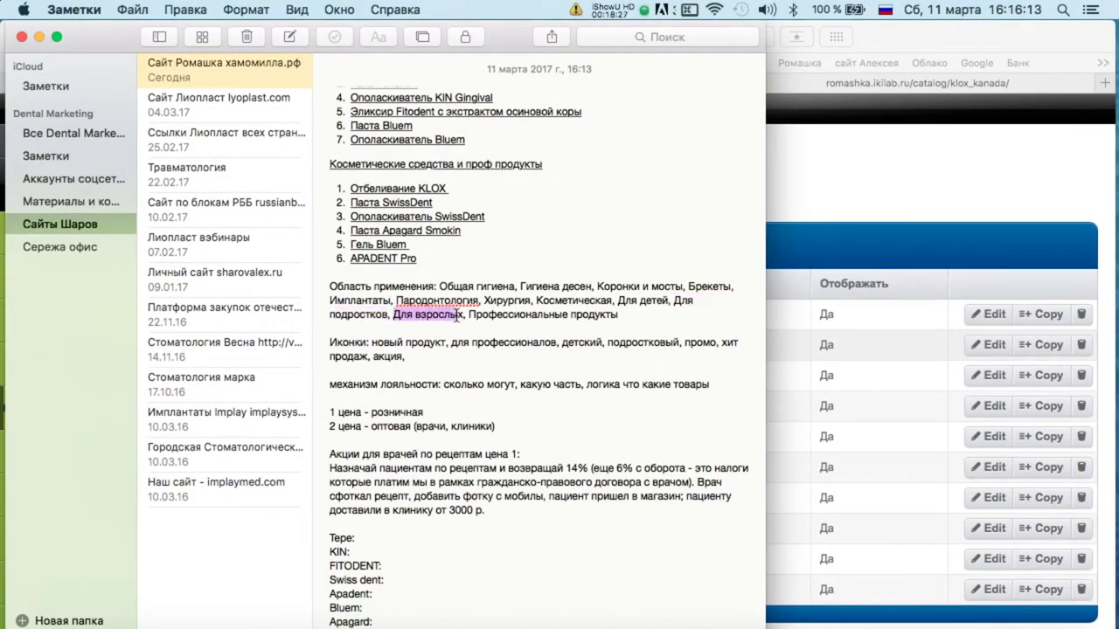
key("super+c")
left_click(828, 178)
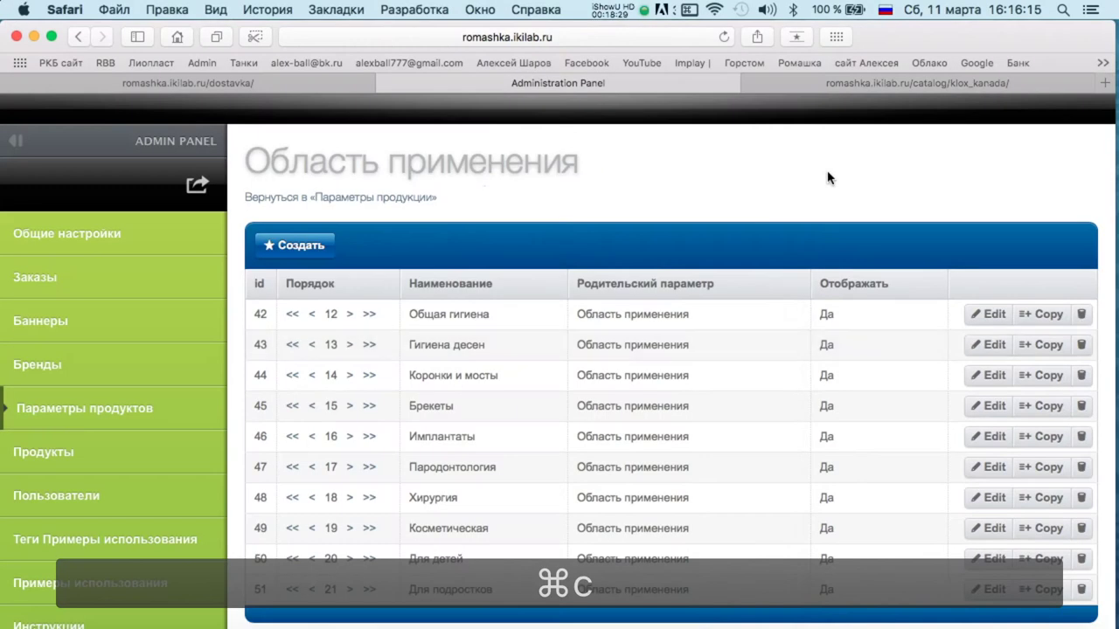
left_click(329, 248)
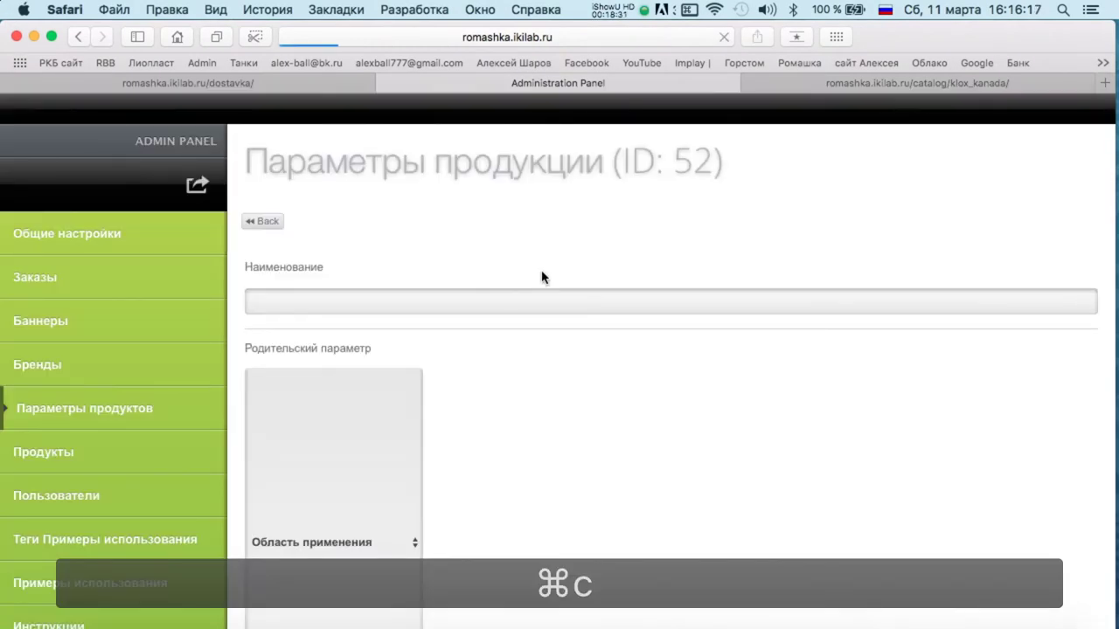
left_click(513, 294)
key("super+v")
left_click(295, 464)
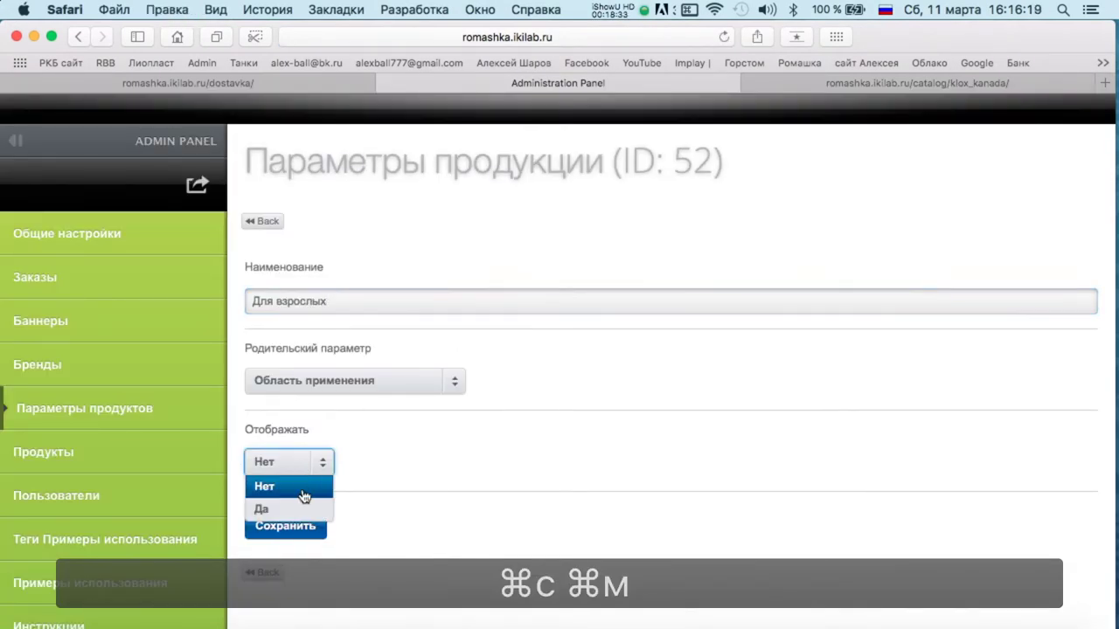
left_click(298, 509)
left_click(285, 526)
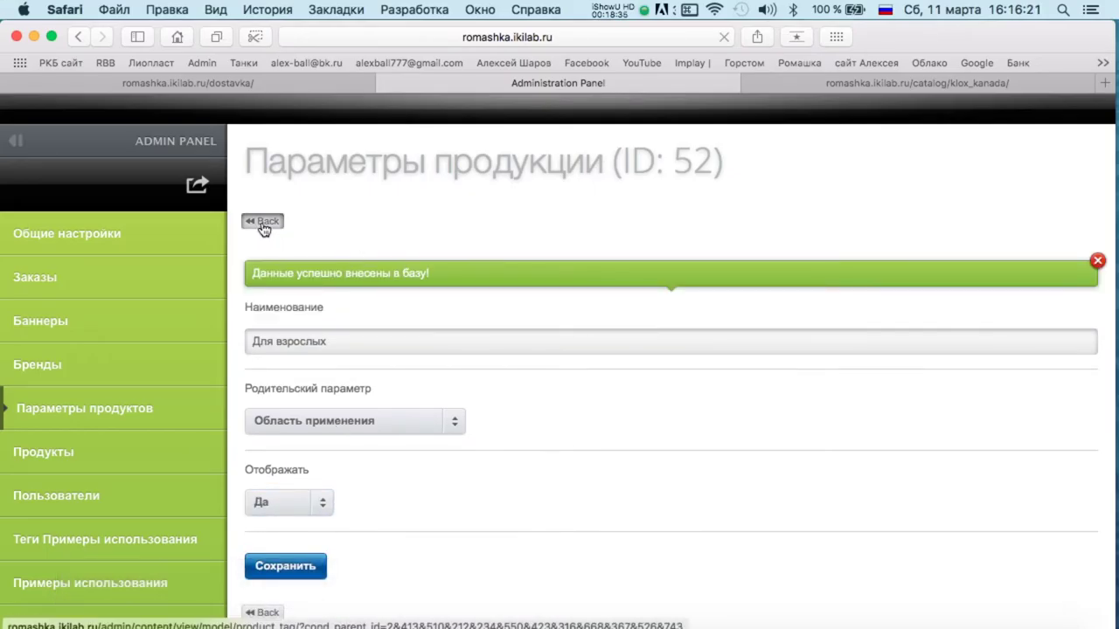
left_click(262, 221)
Reword the last "Область применения" item in Notes as "Профессиональная" and save it as a new value with "Отображать" set to "Да"
key("ctrl+Up")
left_click(174, 257)
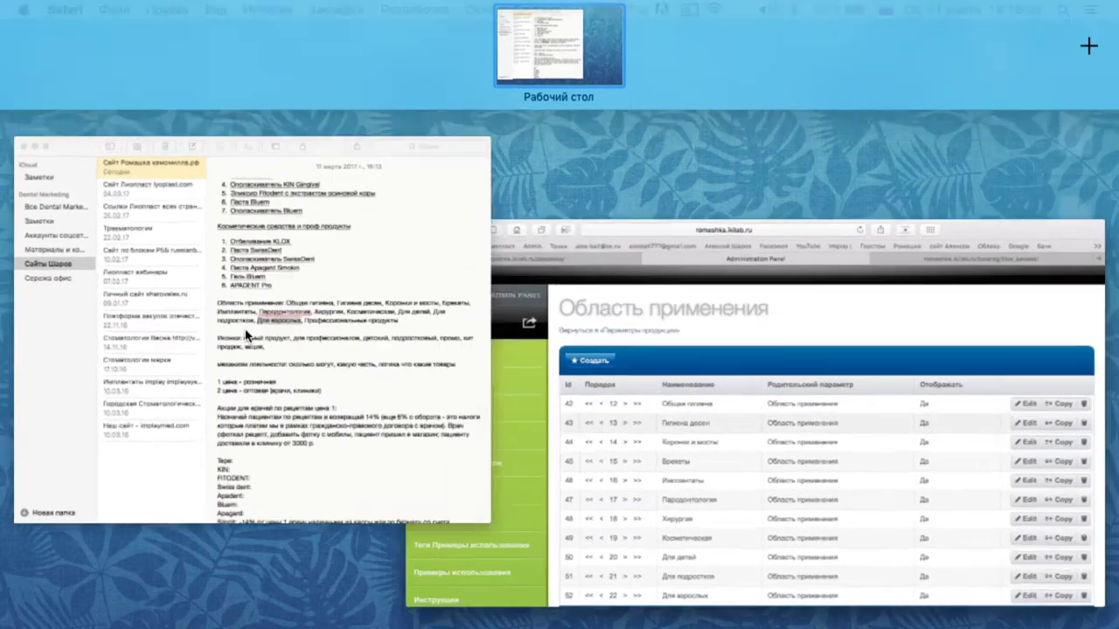
key("super+c")
key("super+m")
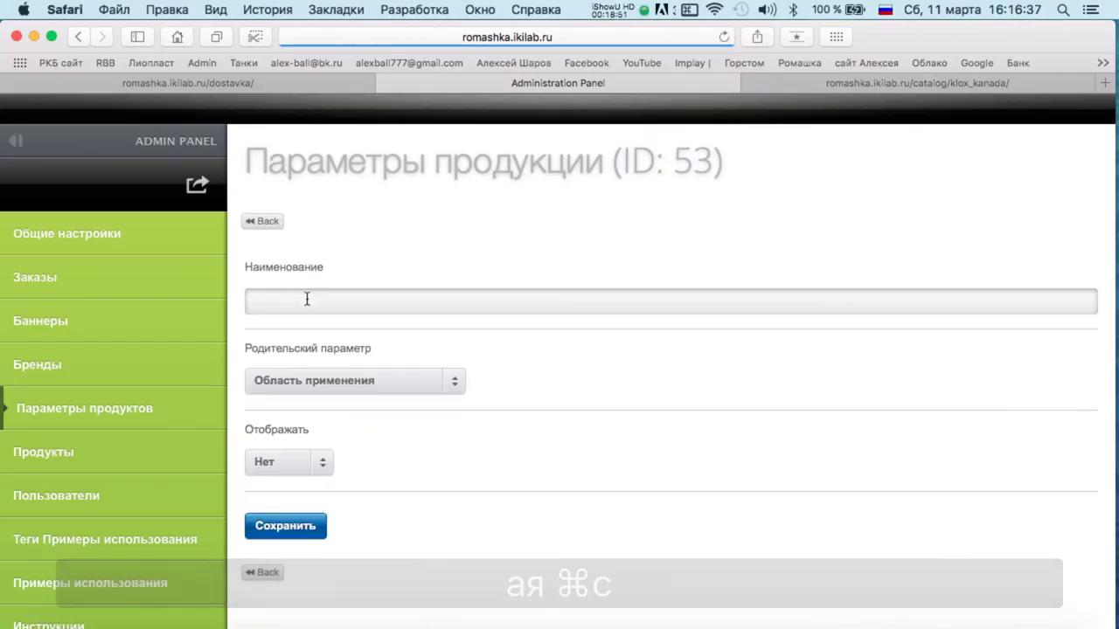
left_click(304, 302)
left_click(281, 462)
left_click(265, 504)
left_click(262, 528)
Reload the shop site, open the "Продукция" catalogue and check the options offered by the "Область применения" filter
left_click(208, 90)
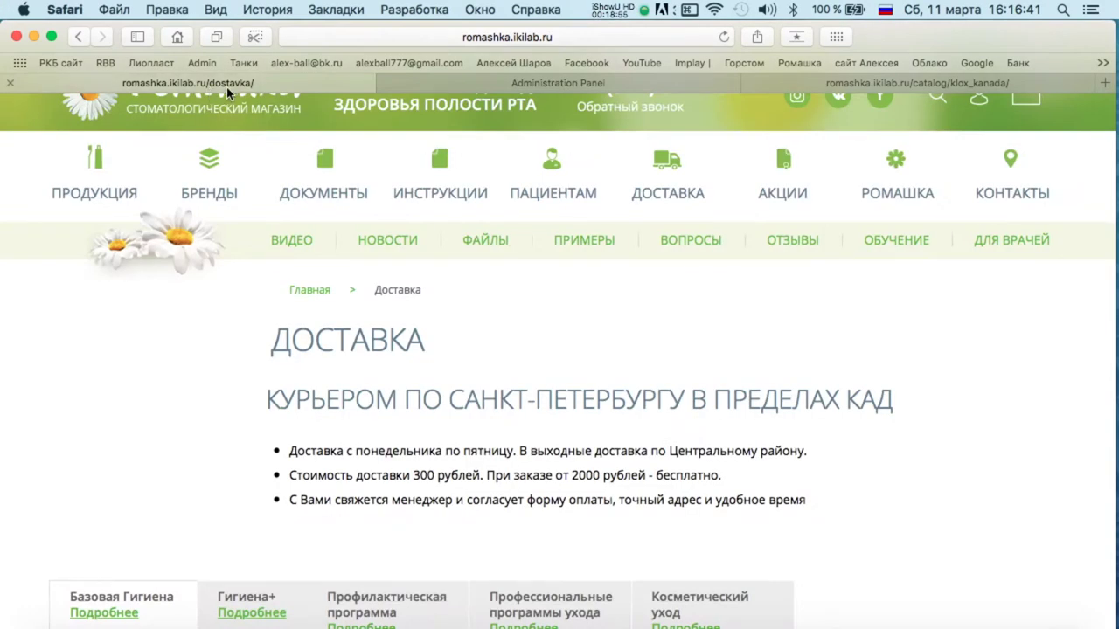
key("super+r")
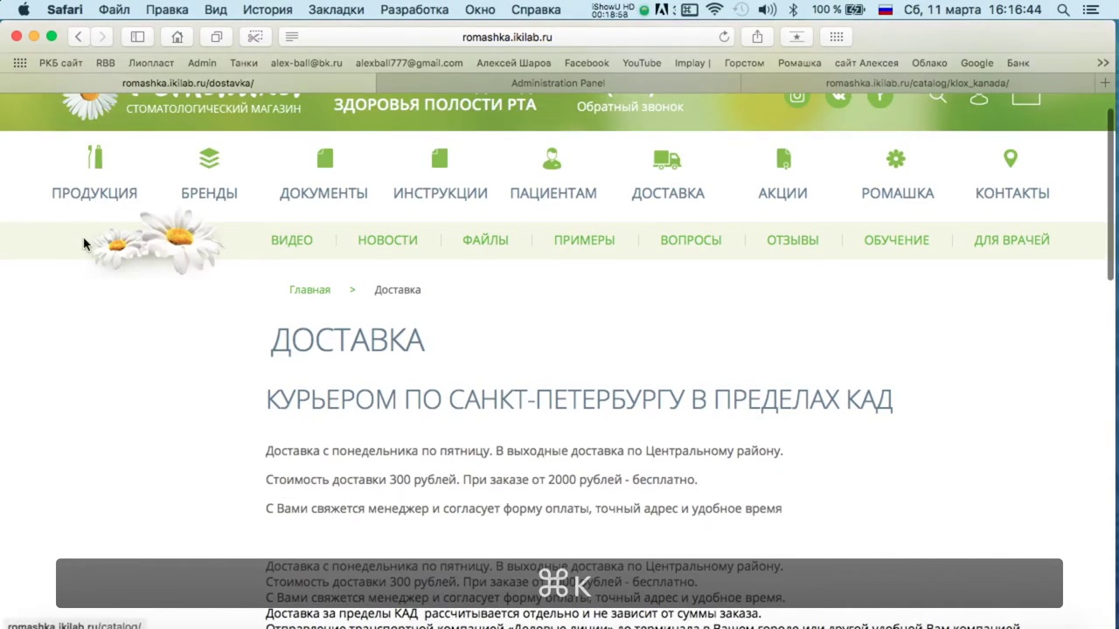
left_click(94, 184)
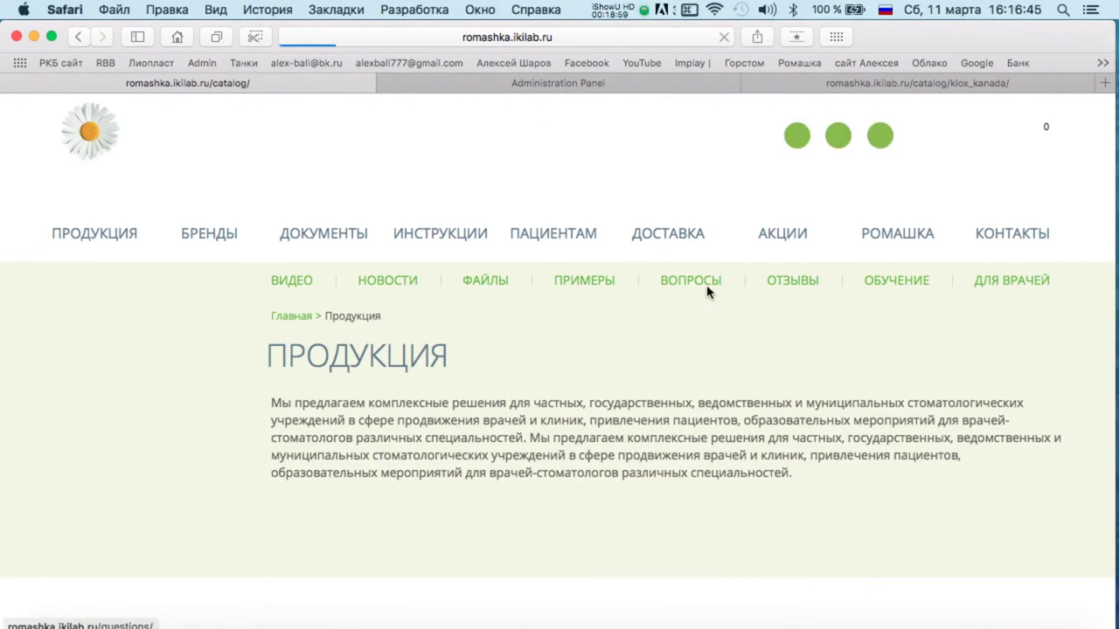
scroll(708, 293, "down", 5)
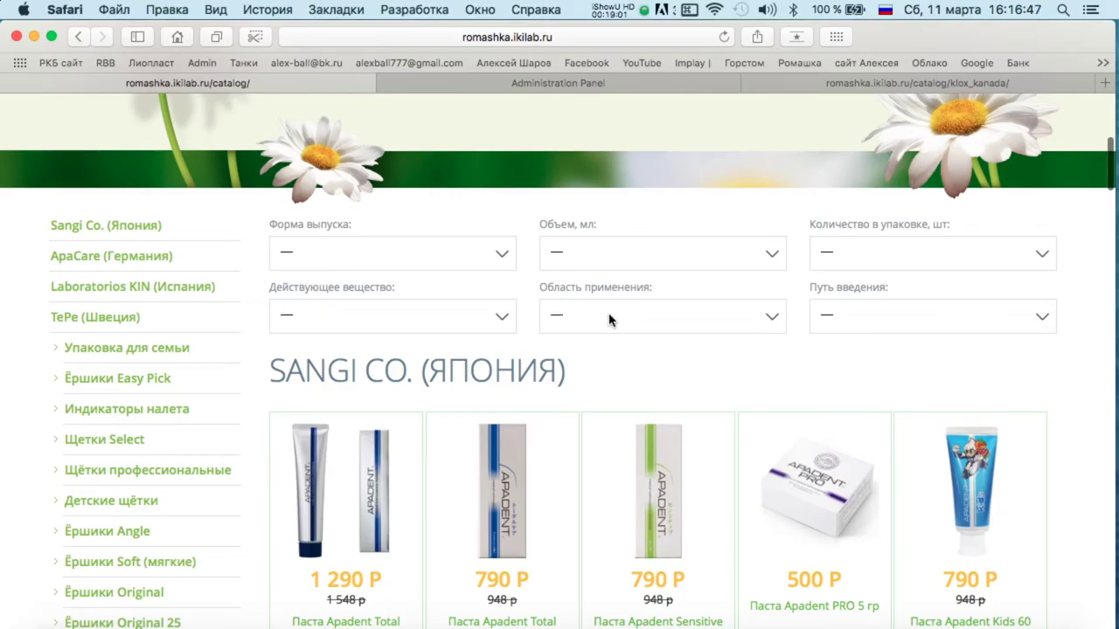
left_click(609, 320)
scroll(620, 367, "down", 5)
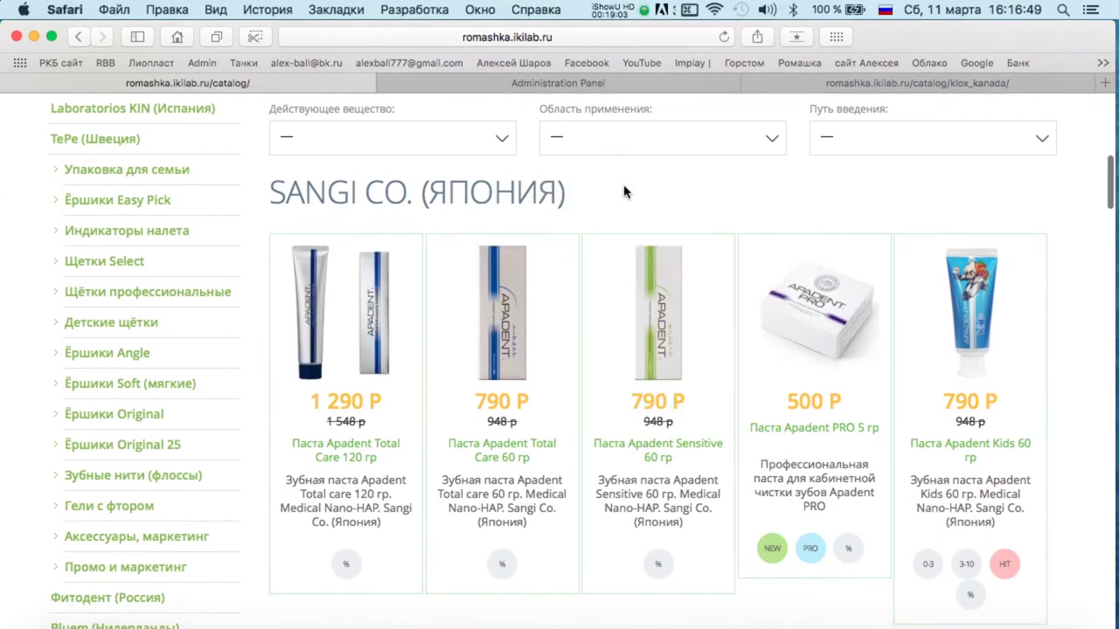
left_click(609, 150)
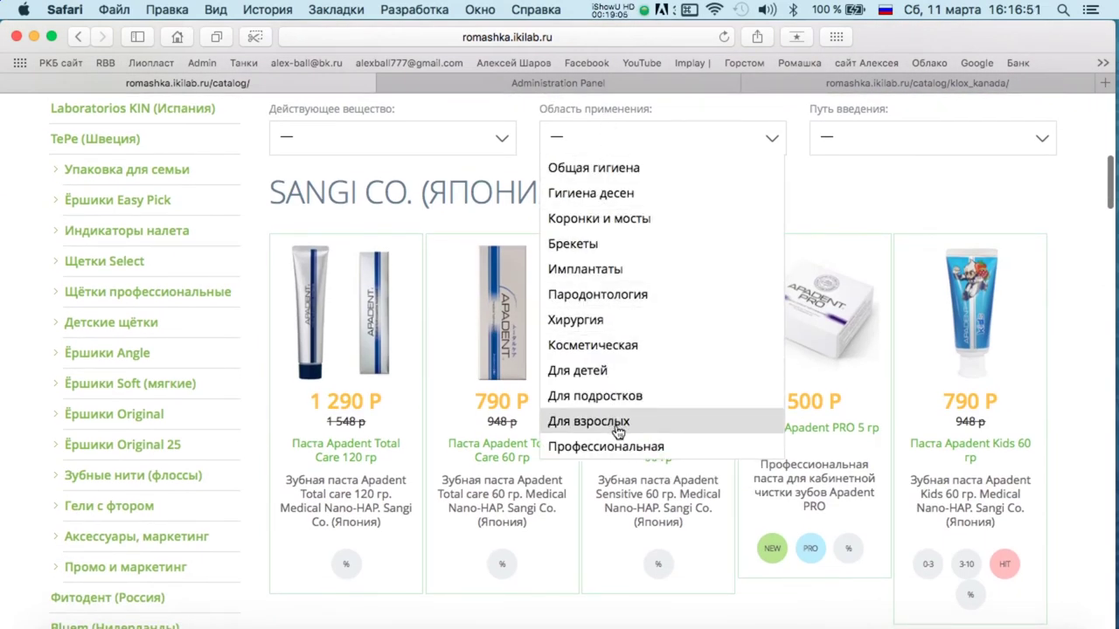
left_click(586, 145)
scroll(426, 227, "up", 3)
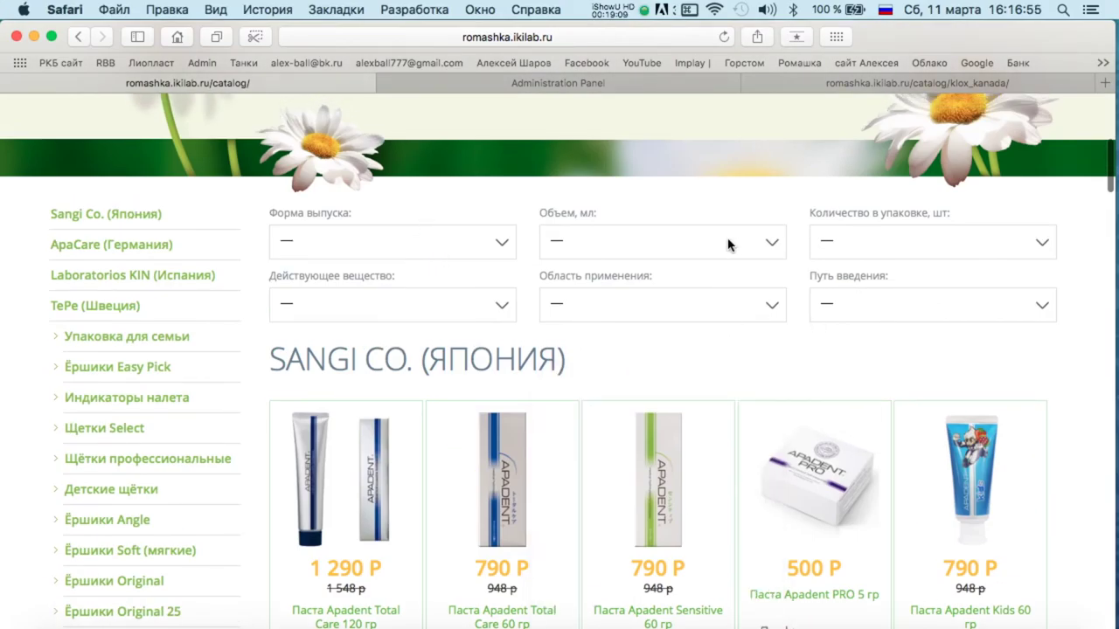
Underline the whole "Область применения" paragraph in the Notes task list to mark it as done
left_click(497, 84)
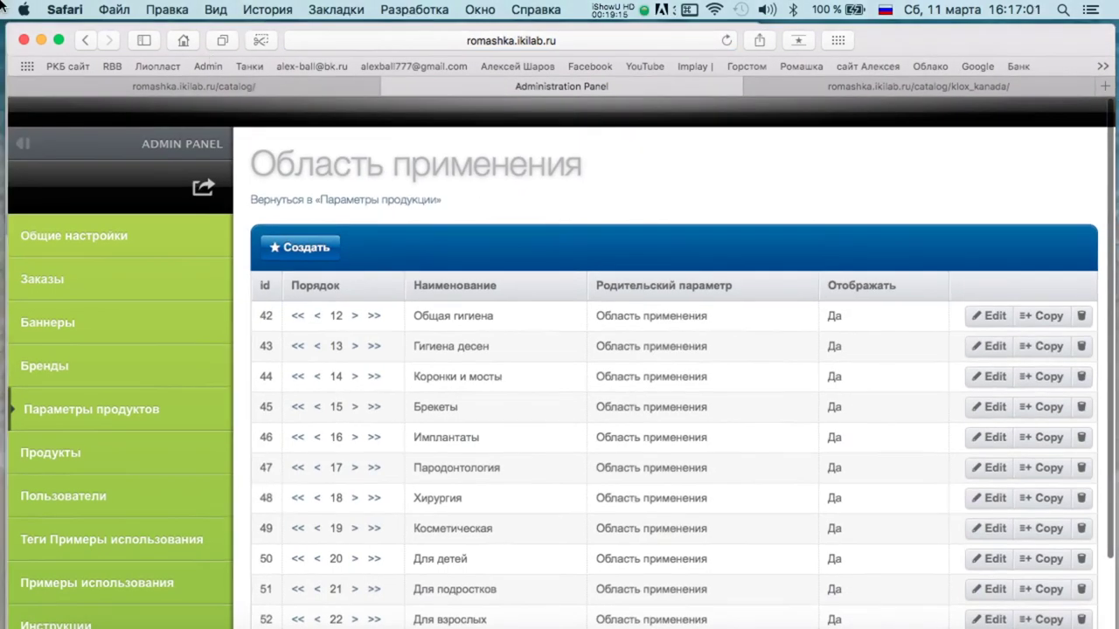
mouse_move(2, 5)
left_click(237, 358)
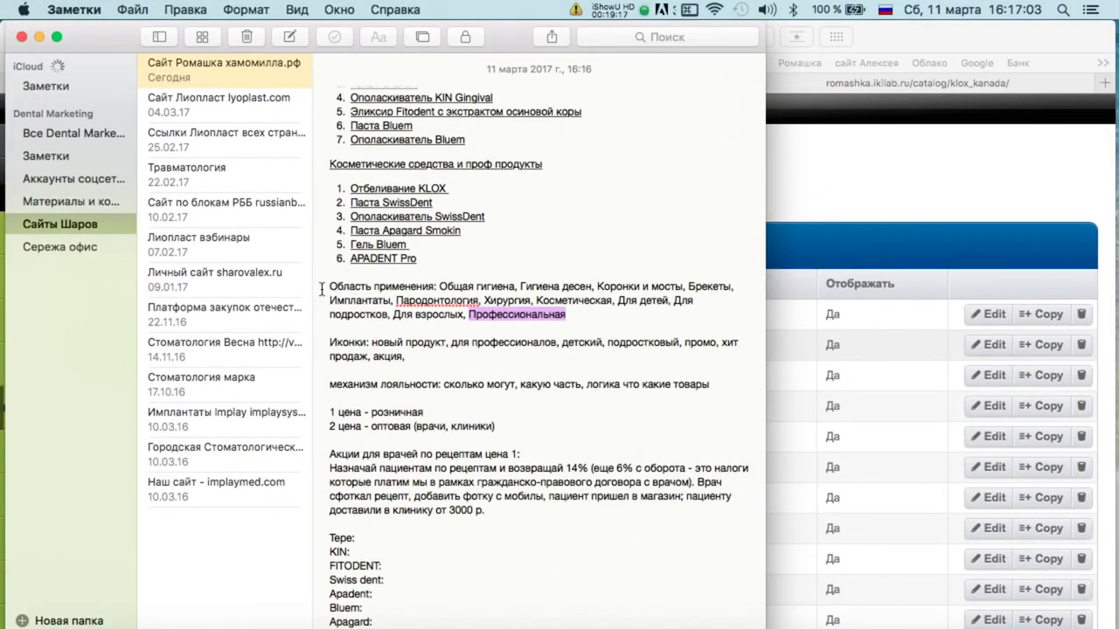
left_click_drag(323, 286, 564, 329)
key("super+u")
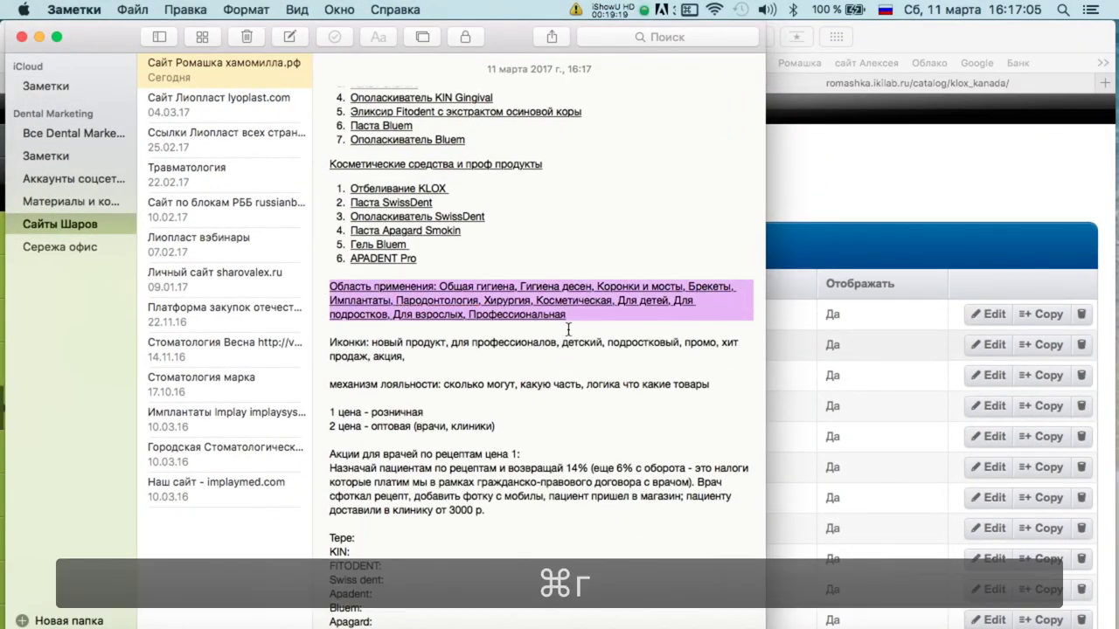
left_click(591, 377)
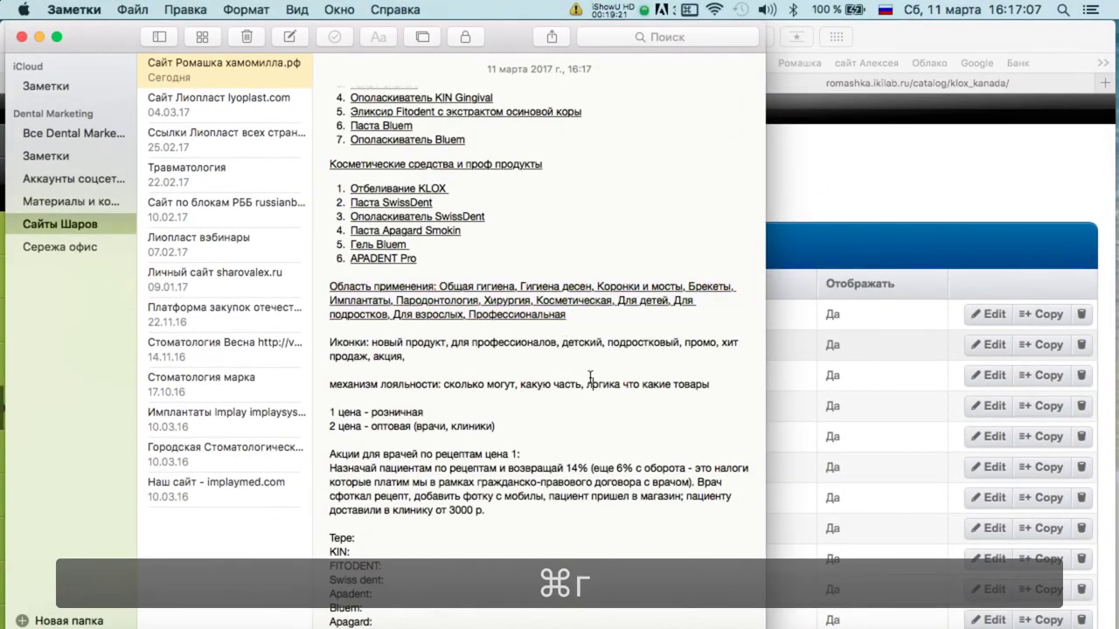
Return to the shop's "Продукция" page and look through the product listings of all brands
left_click(884, 203)
left_click(339, 88)
scroll(429, 304, "down", 5)
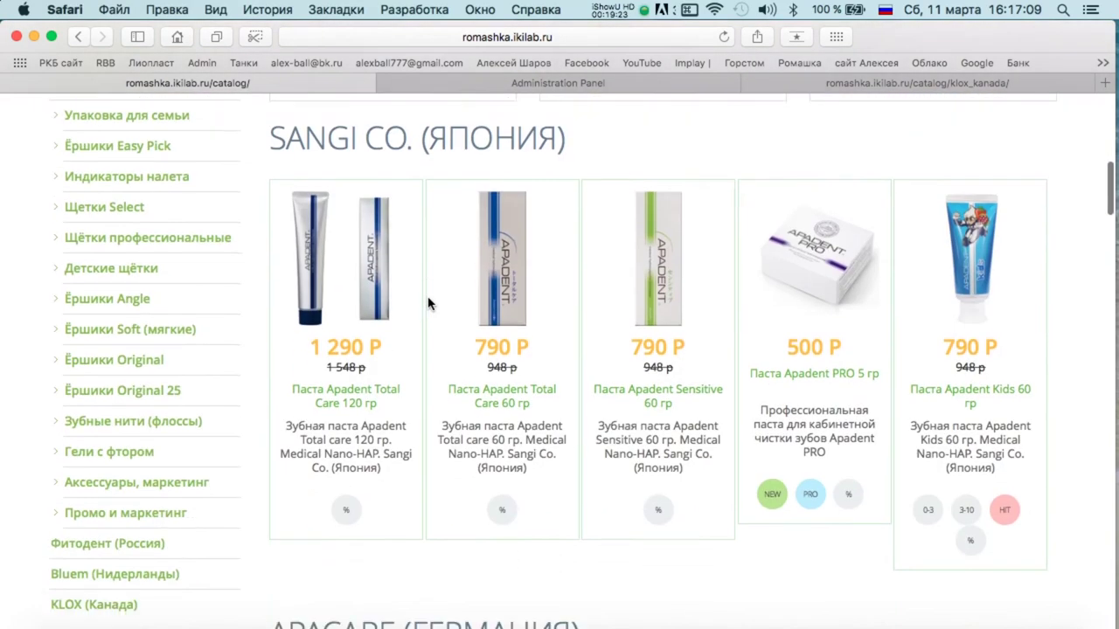
scroll(428, 303, "down", 10)
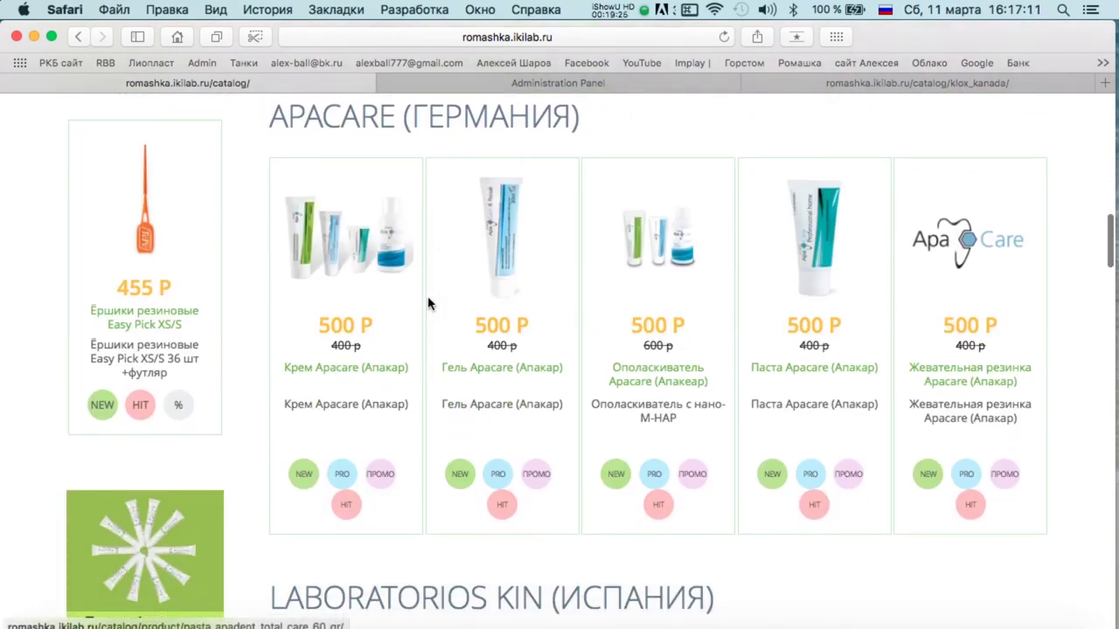
scroll(429, 303, "down", 10)
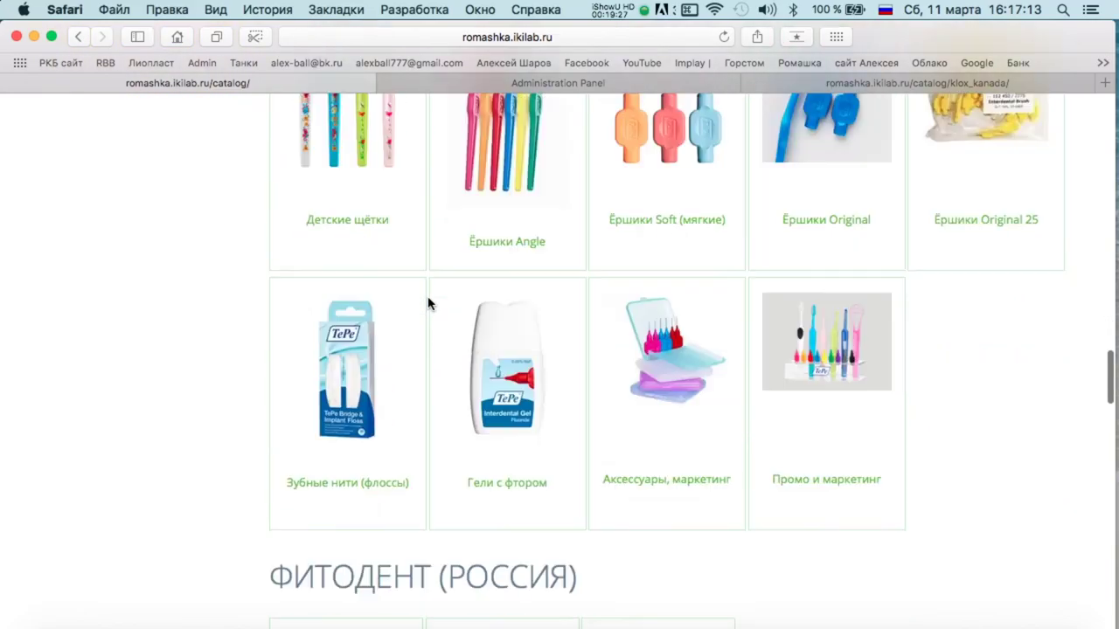
scroll(428, 303, "down", 10)
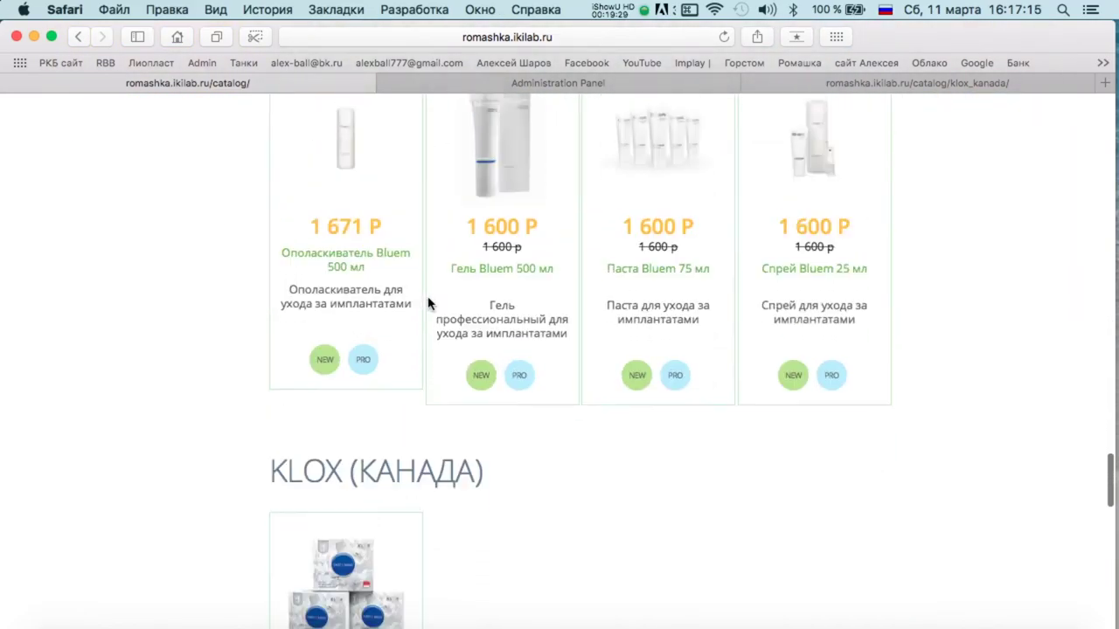
scroll(429, 303, "up", 20)
scroll(426, 303, "up", 3)
scroll(350, 297, "down", 3)
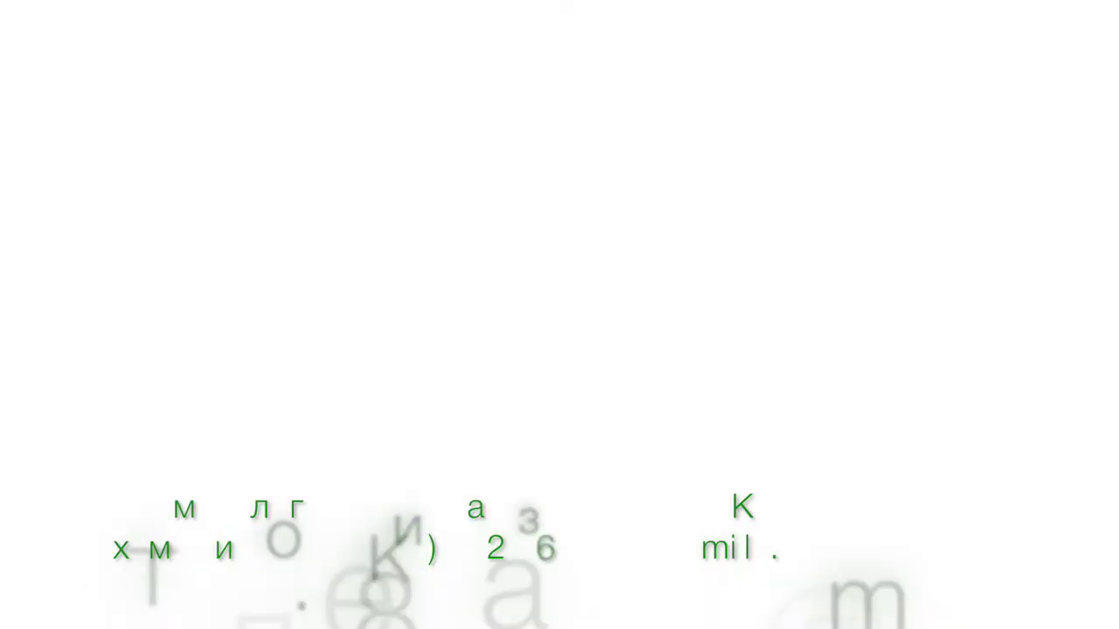